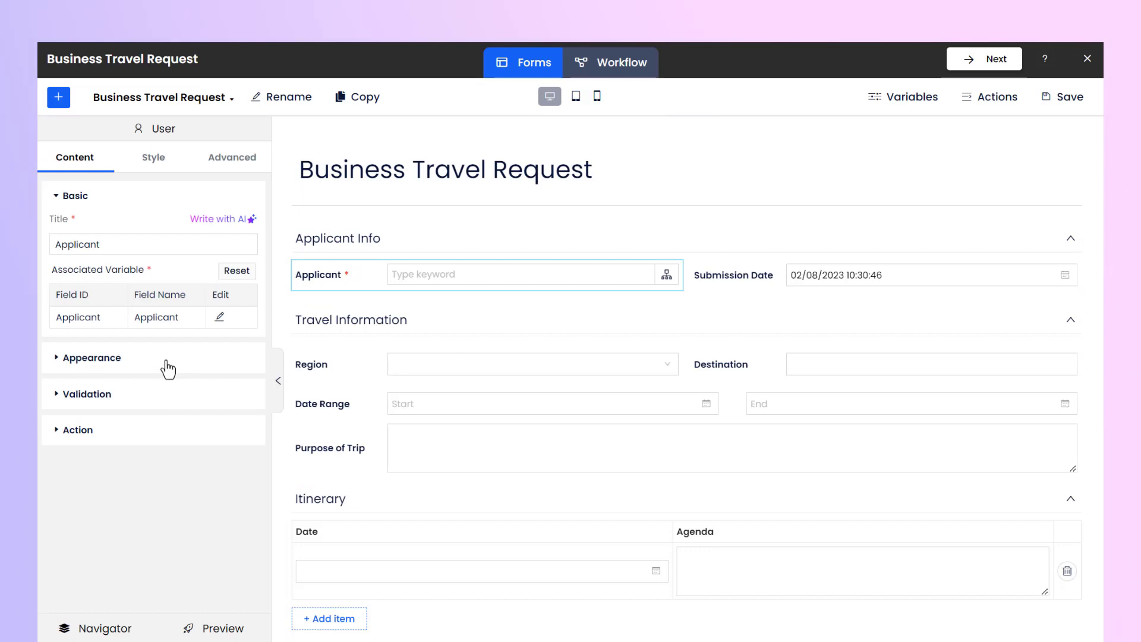
Examine the appearance settings of the Applicant field and the Applicant Info grid for a dynamic display rules option
click(167, 360)
scroll(167, 361, down, 2)
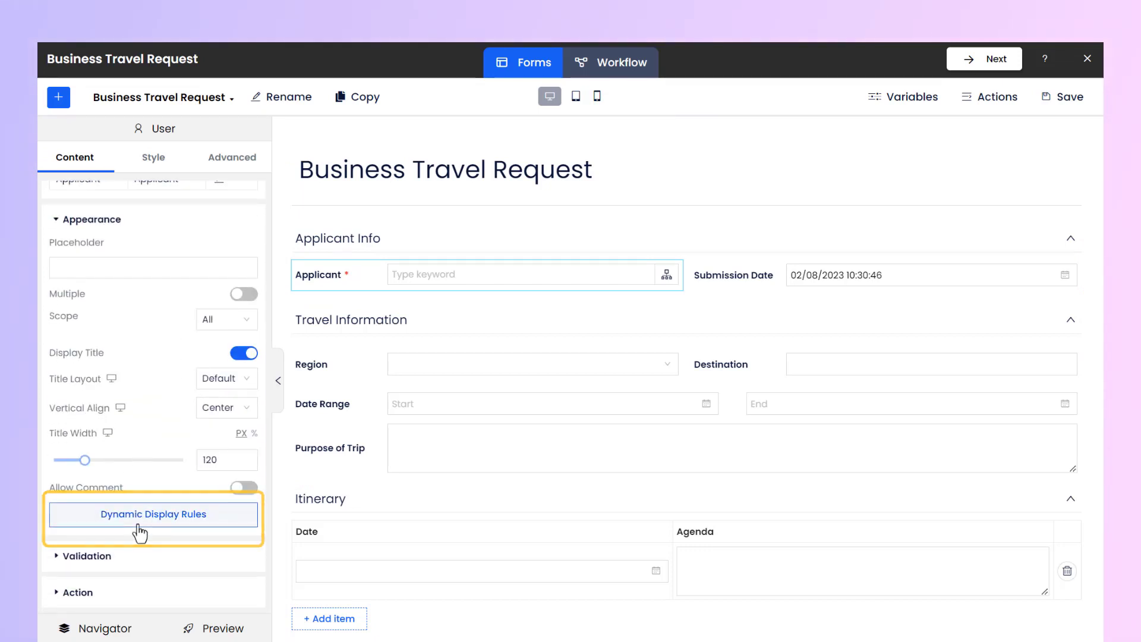
click(512, 243)
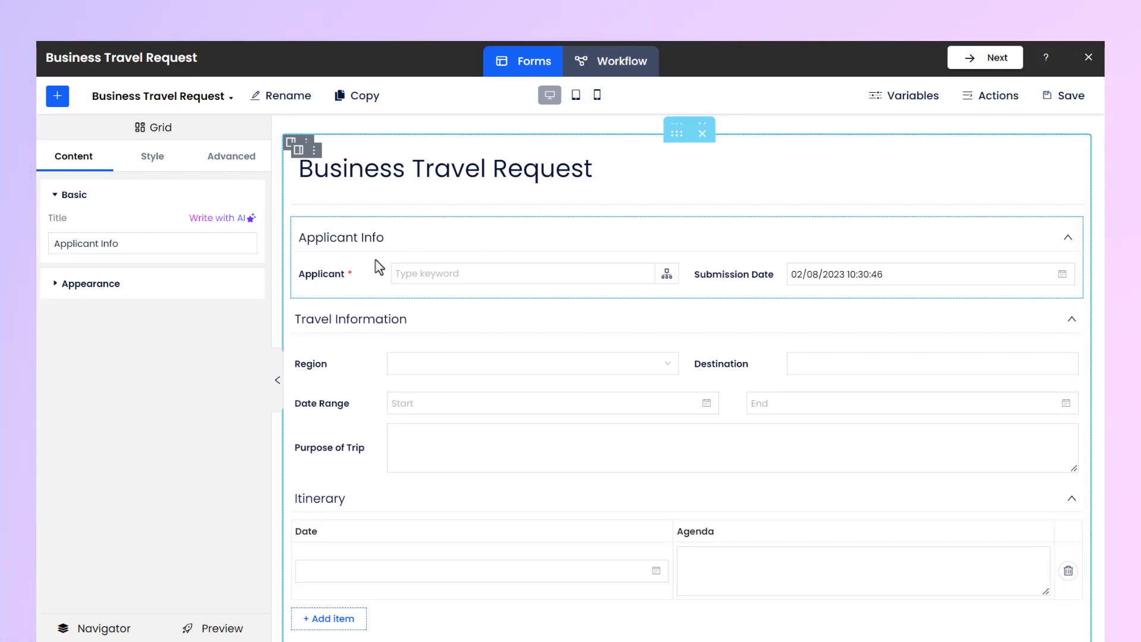
click(141, 284)
scroll(143, 291, down, 5)
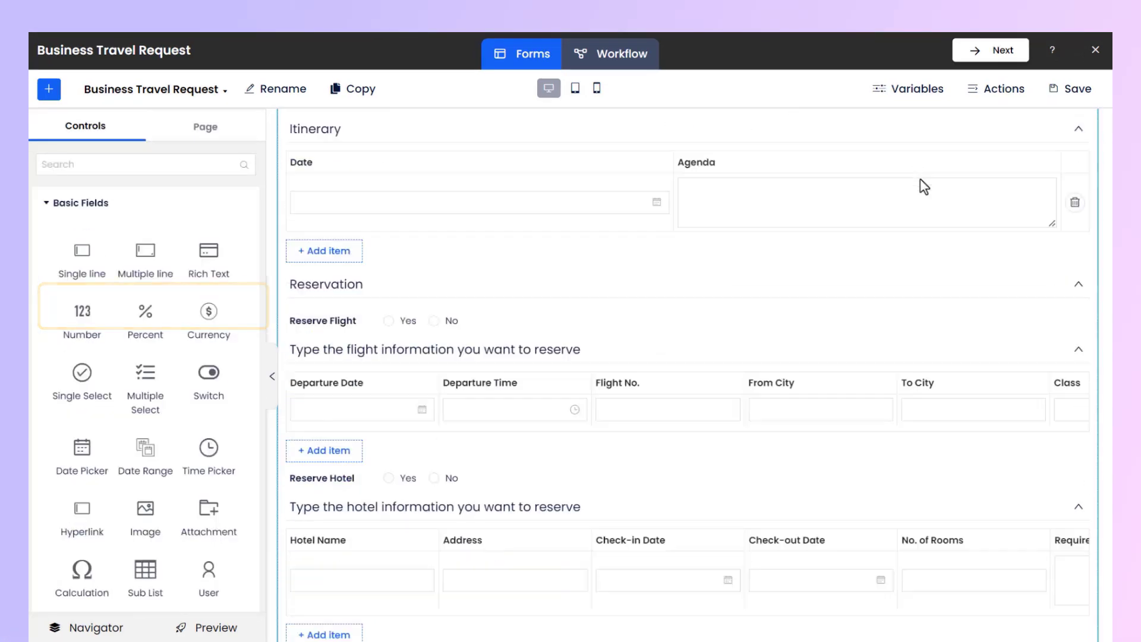
Open the dynamic display rules of the flight information sub list below Reserve Flight
scroll(920, 184, down, 1)
click(515, 302)
scroll(518, 308, down, 1)
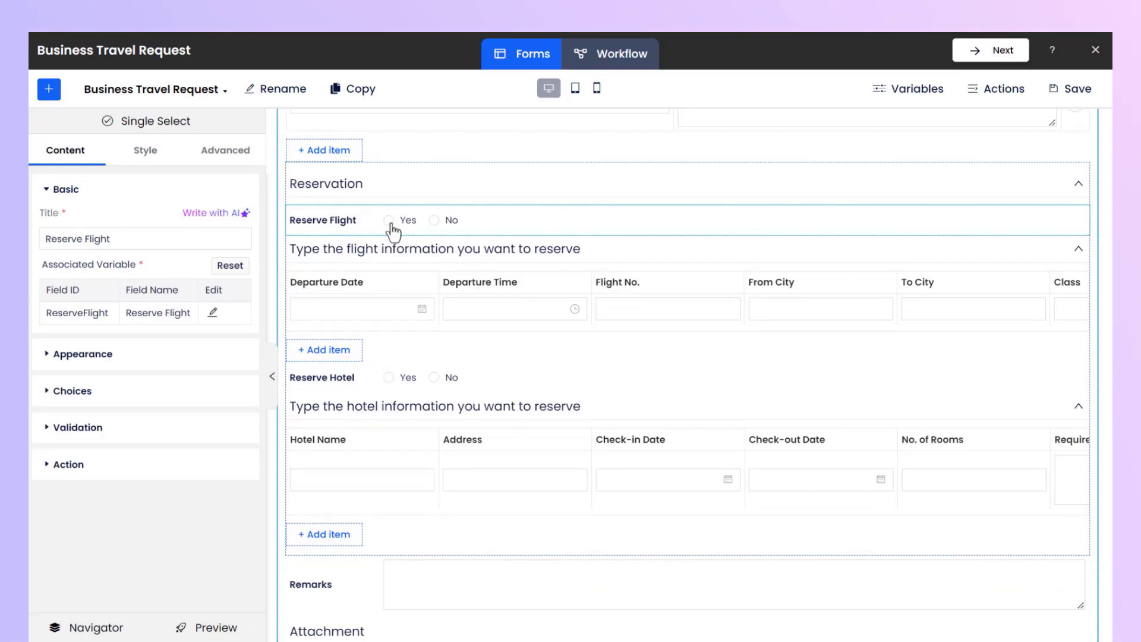
click(425, 250)
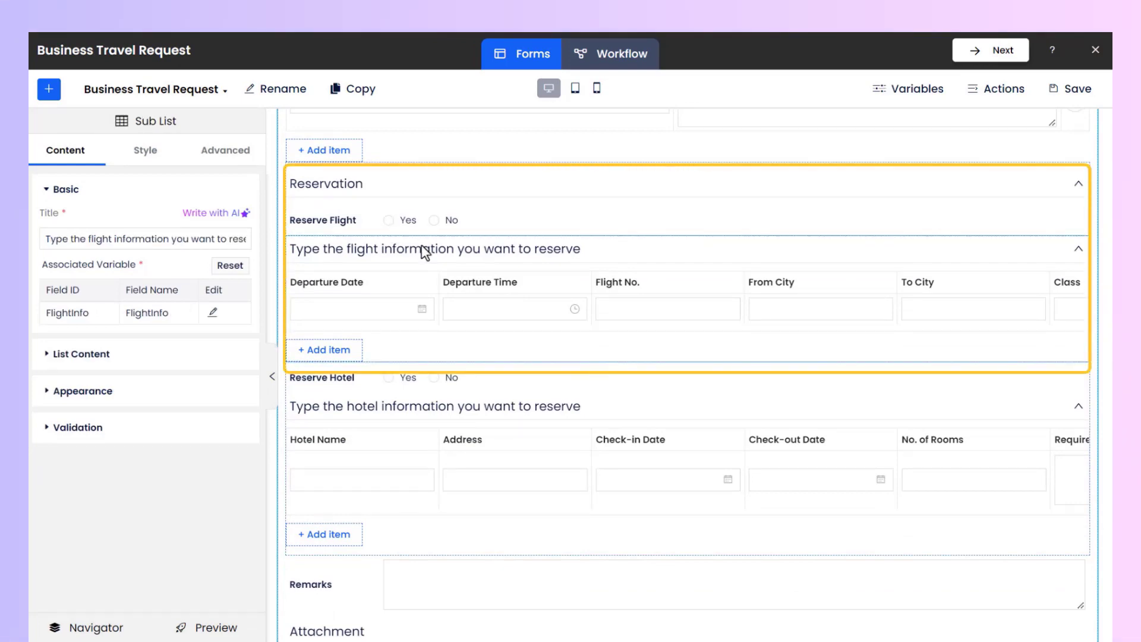
click(142, 397)
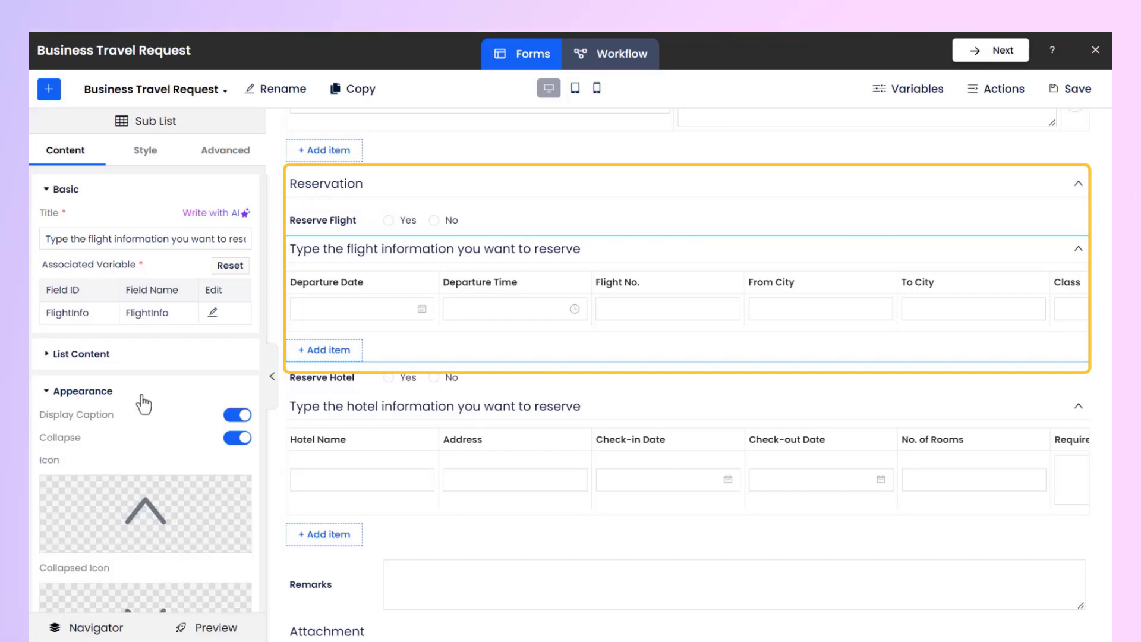
scroll(143, 404, down, 3)
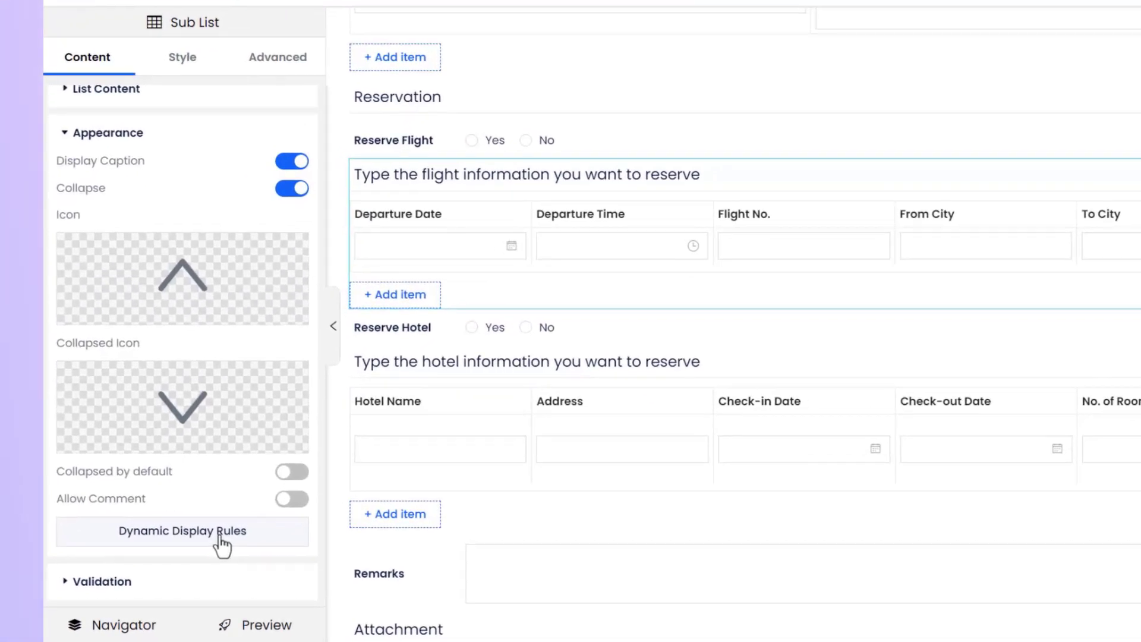
click(220, 537)
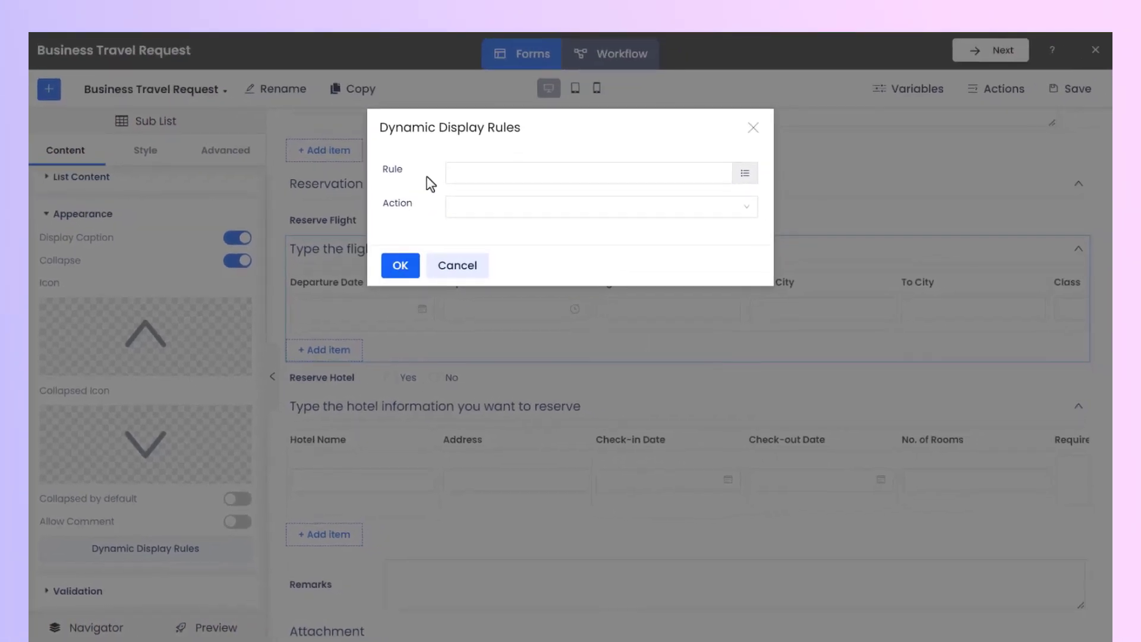
Build the rule expression so that the workflow variable Reserve Flight == Yes
click(745, 174)
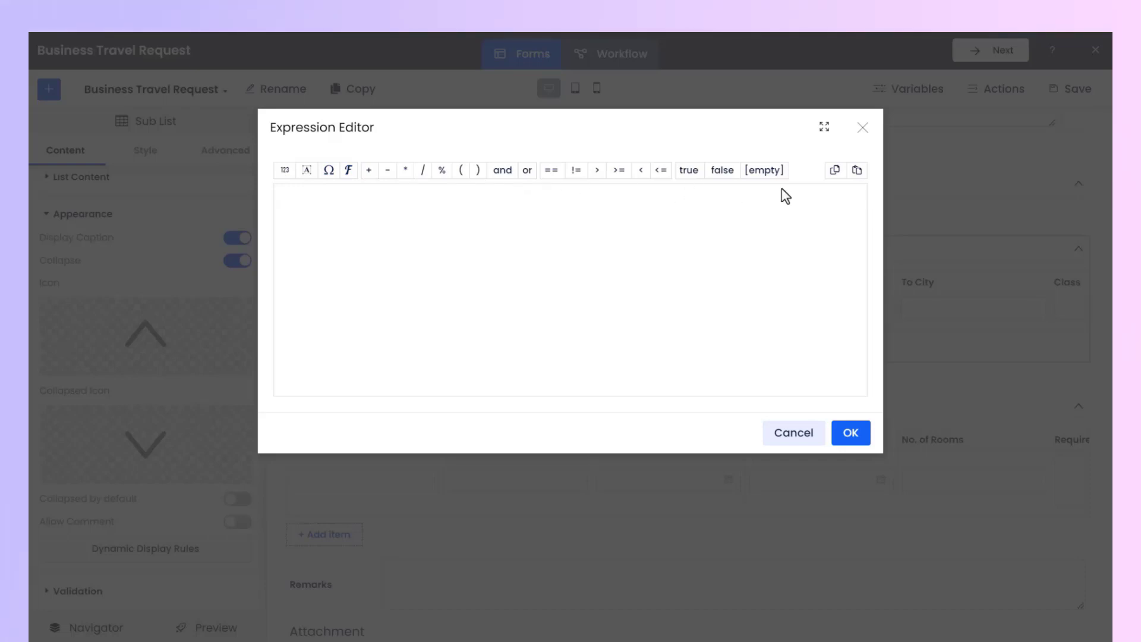
click(329, 171)
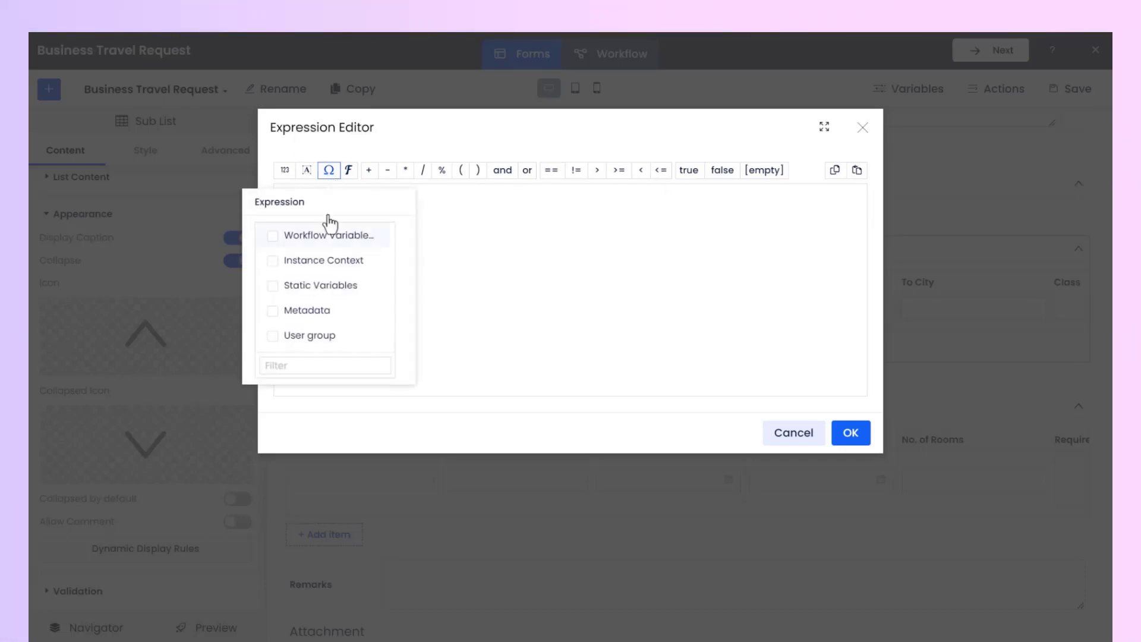
click(328, 235)
scroll(457, 247, down, 5)
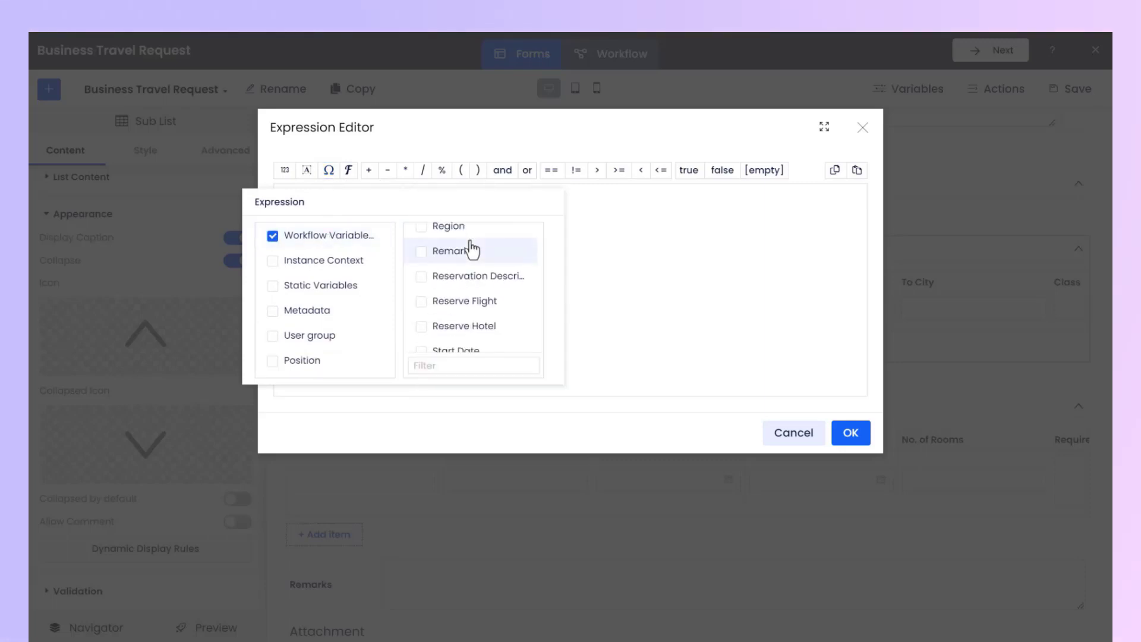
click(474, 264)
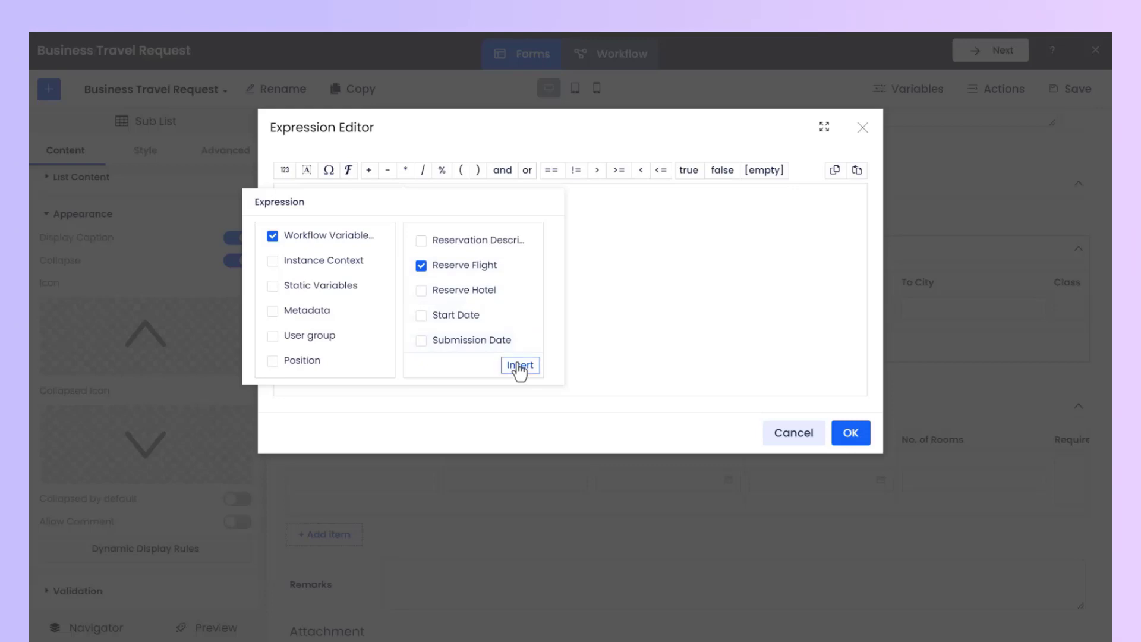
click(518, 365)
click(550, 172)
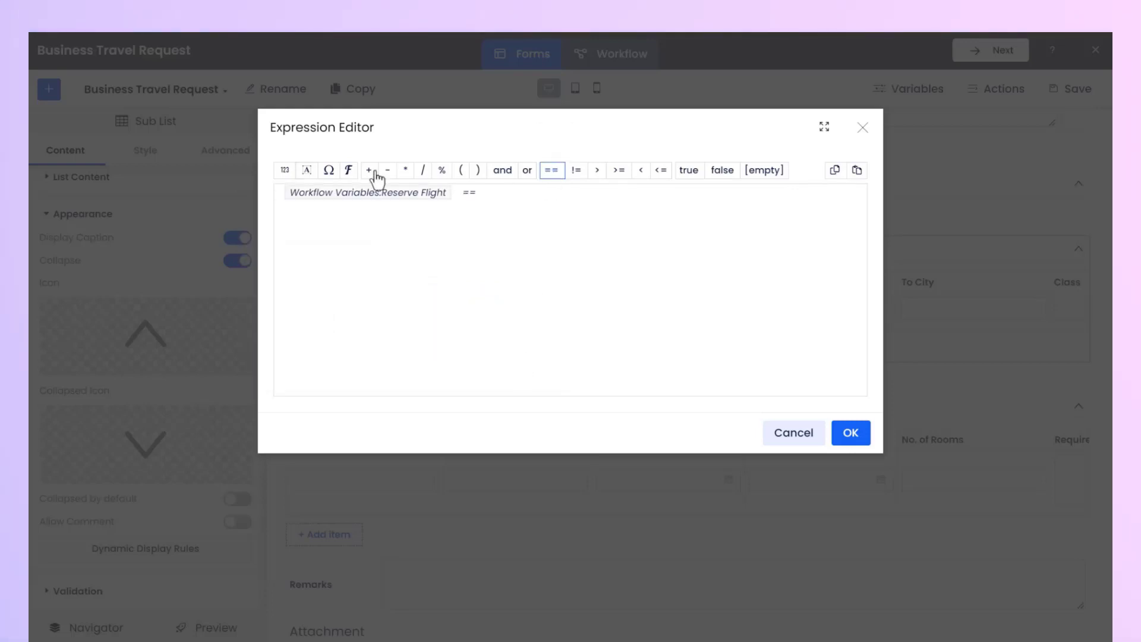
click(307, 171)
text(Yes)
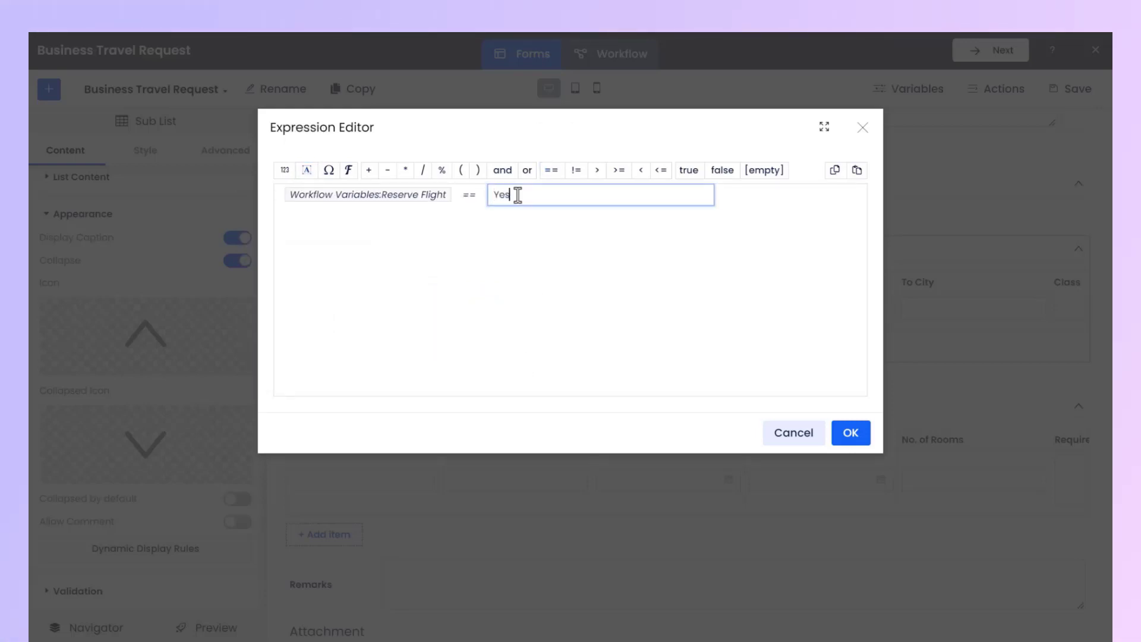
click(542, 229)
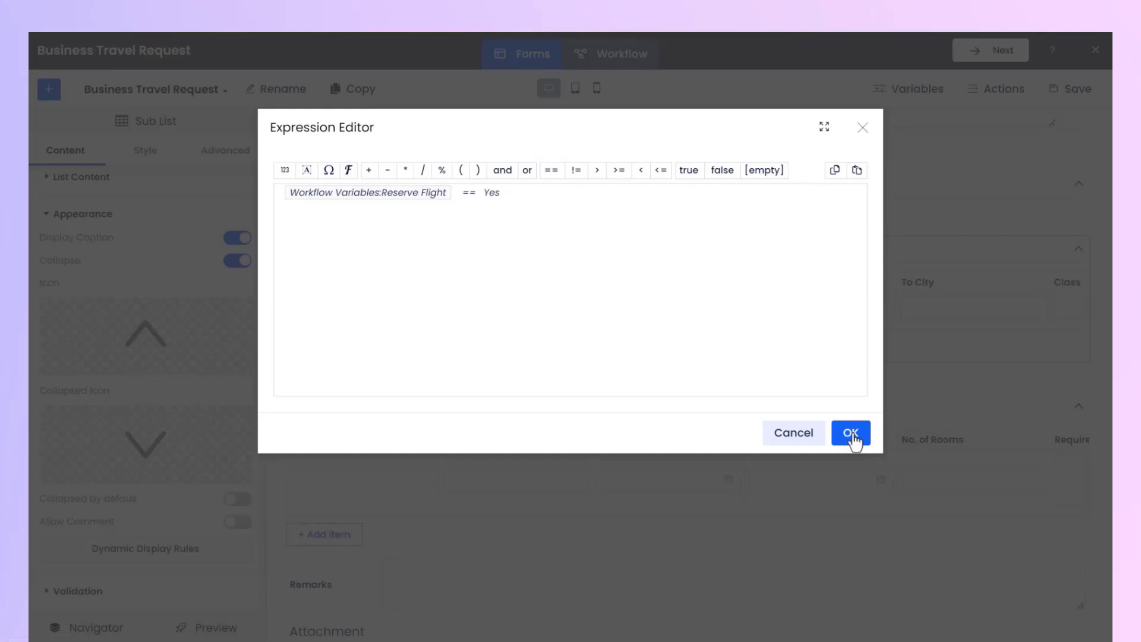
click(851, 433)
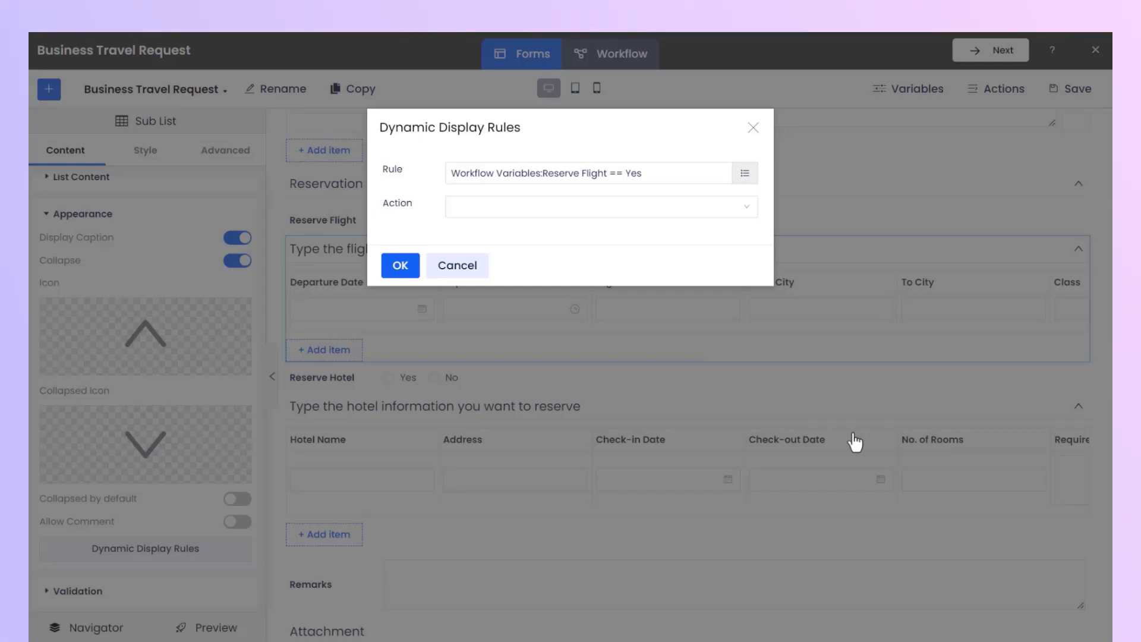
Set the rule's action to Show, save the rule and close the dynamic display rules
click(577, 208)
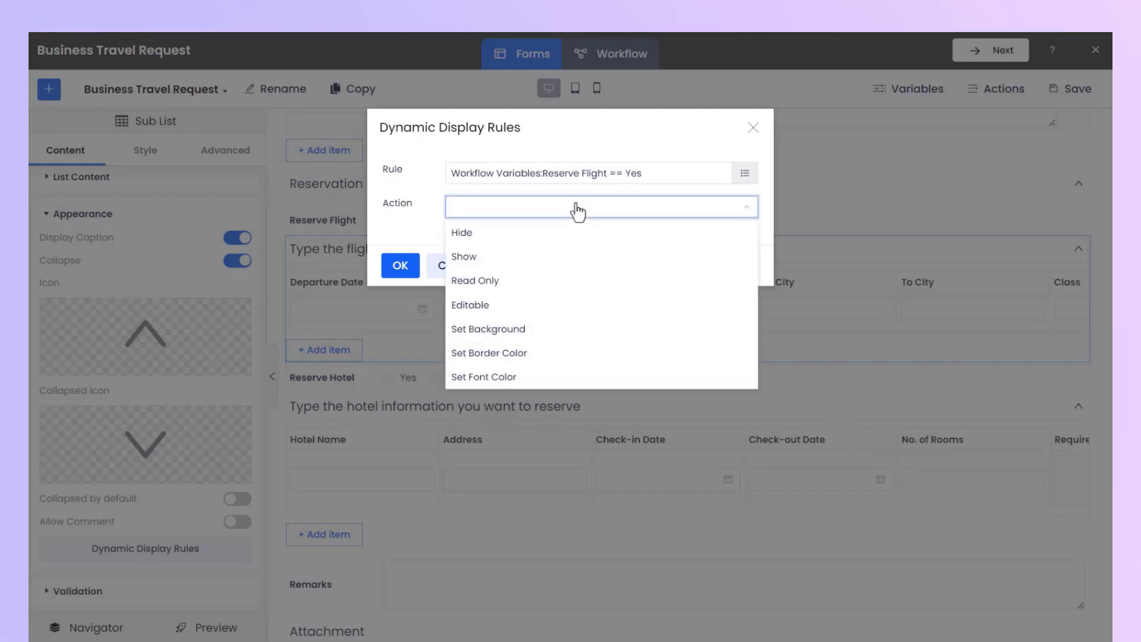
click(576, 256)
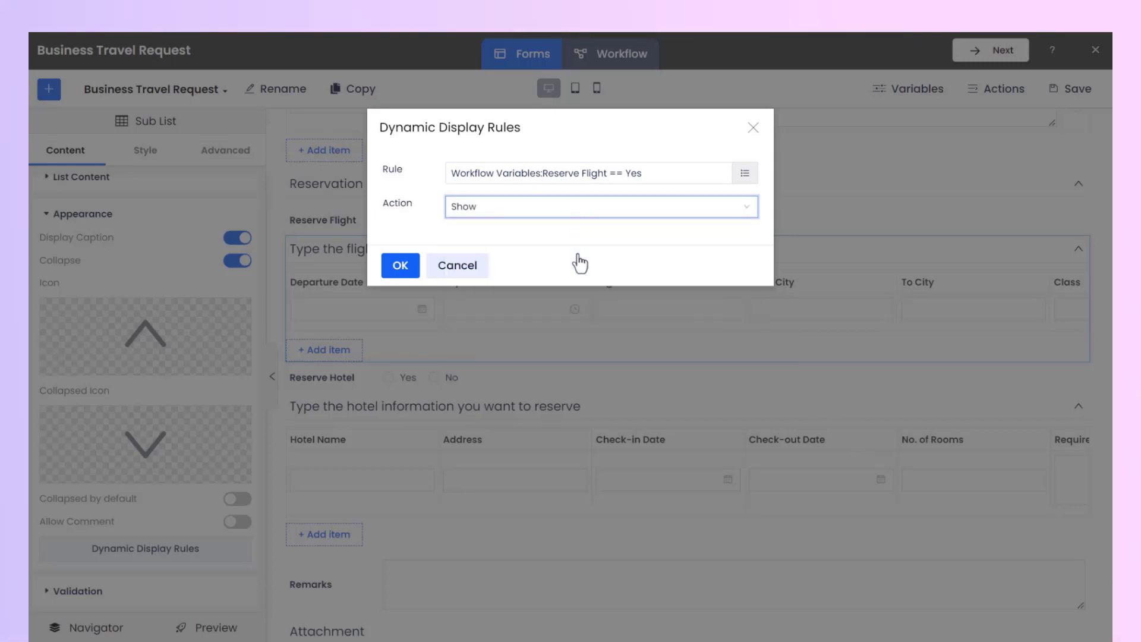
click(400, 265)
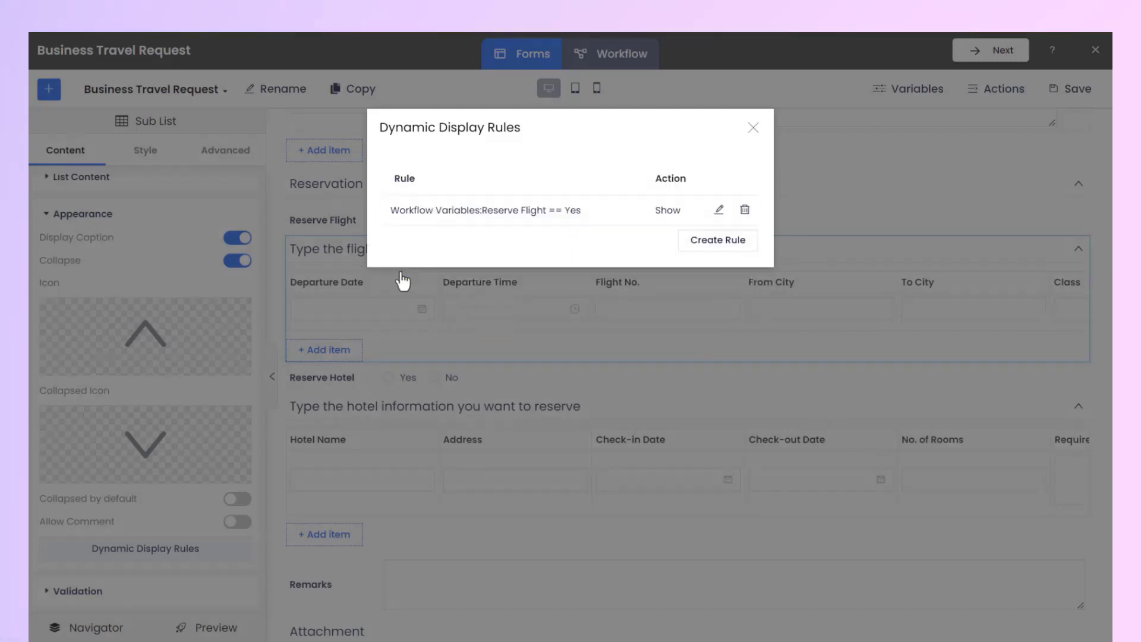
click(750, 137)
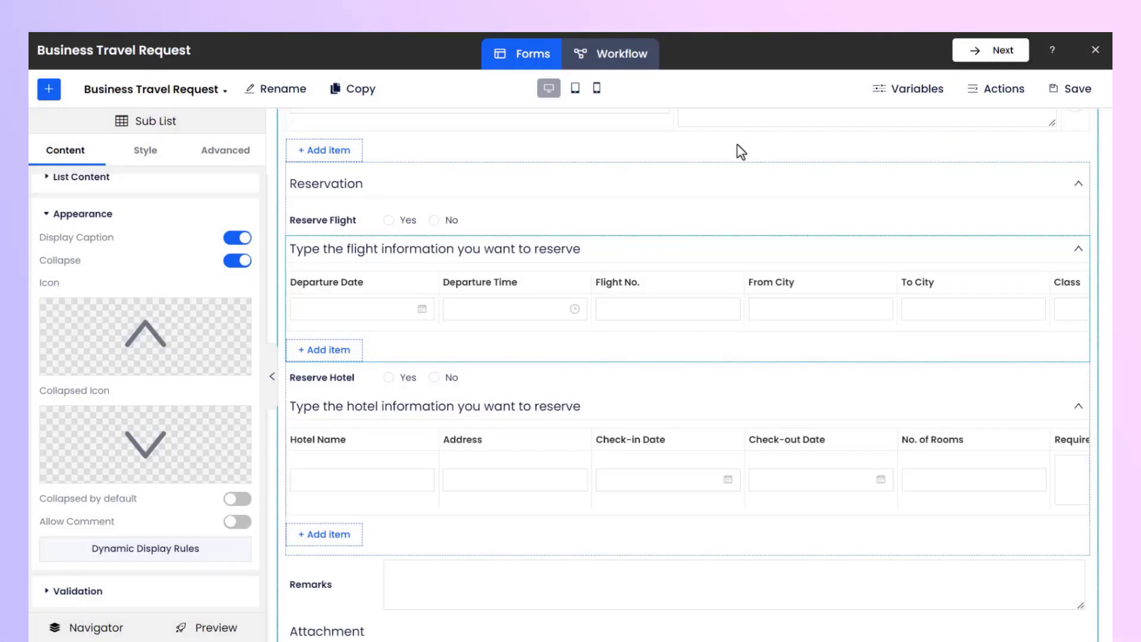
Preview the form and test the flight sub list's display with Reserve Flight set to Yes, then No
click(236, 631)
scroll(309, 529, down, 4)
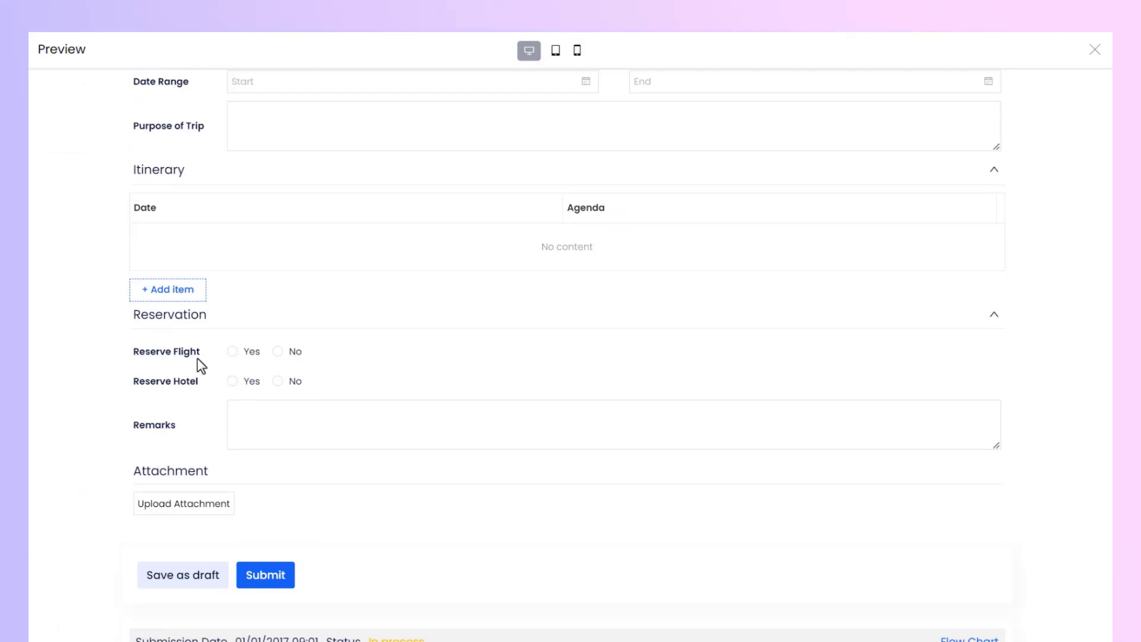
click(232, 352)
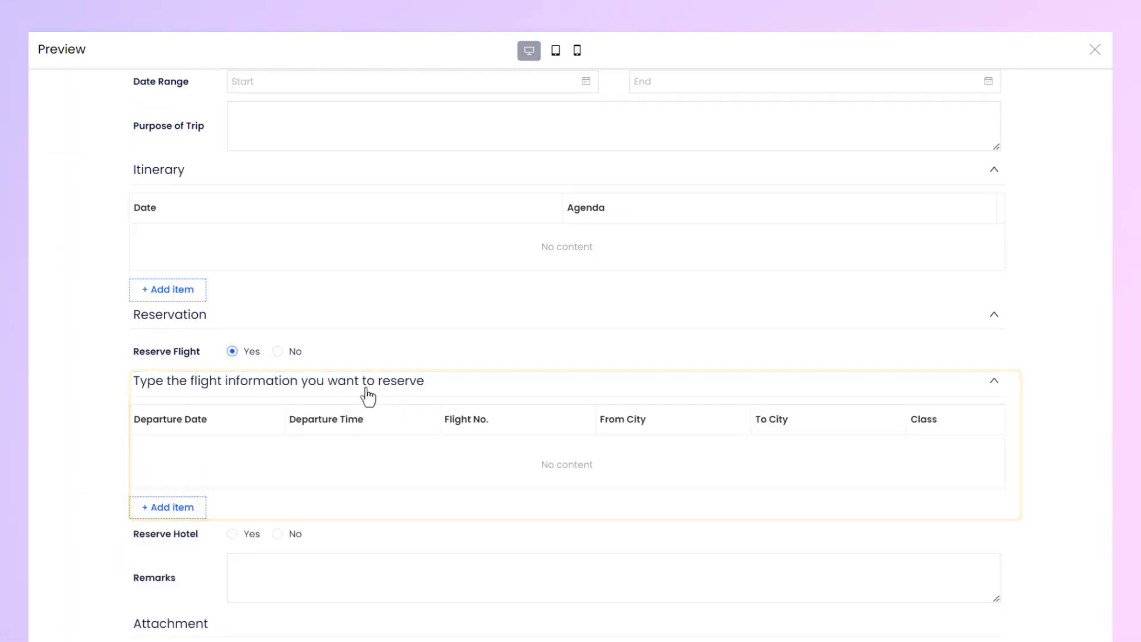
click(279, 351)
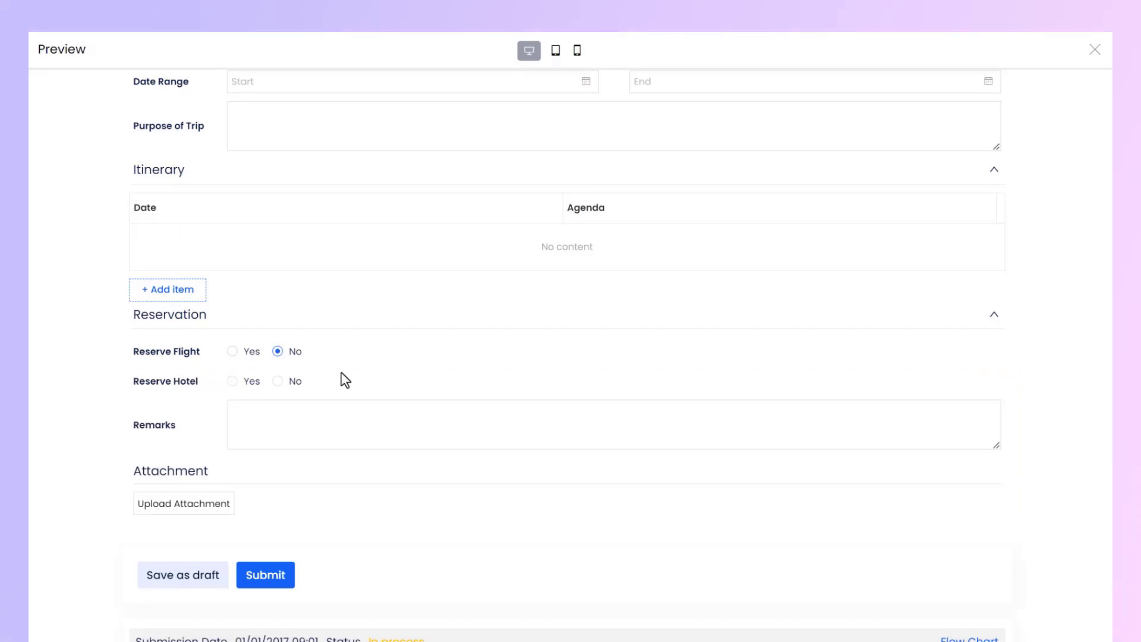
click(1095, 50)
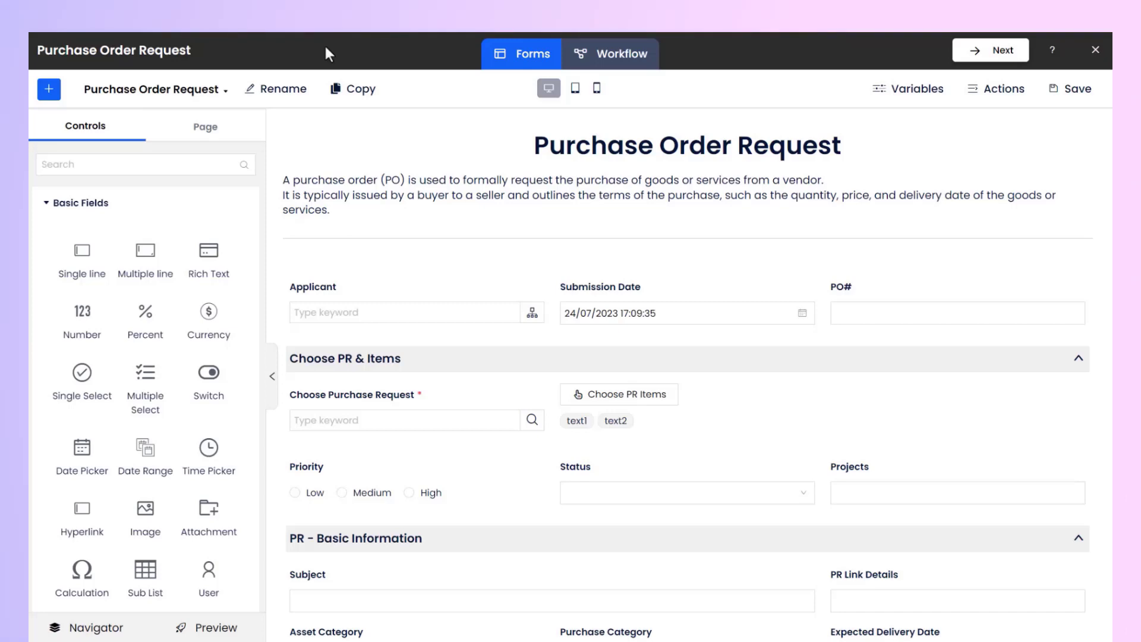
Add a Grid control after Supplier Name in the Supplier and Contract Information section of the Purchase Order Request form
scroll(370, 196, down, 10)
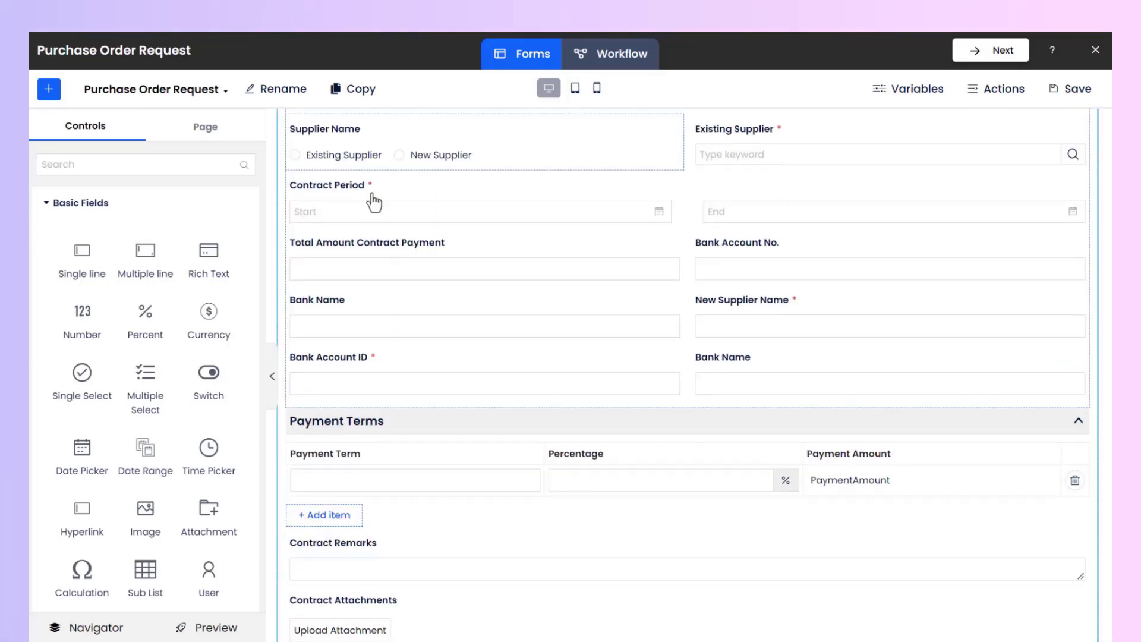
scroll(373, 202, up, 1)
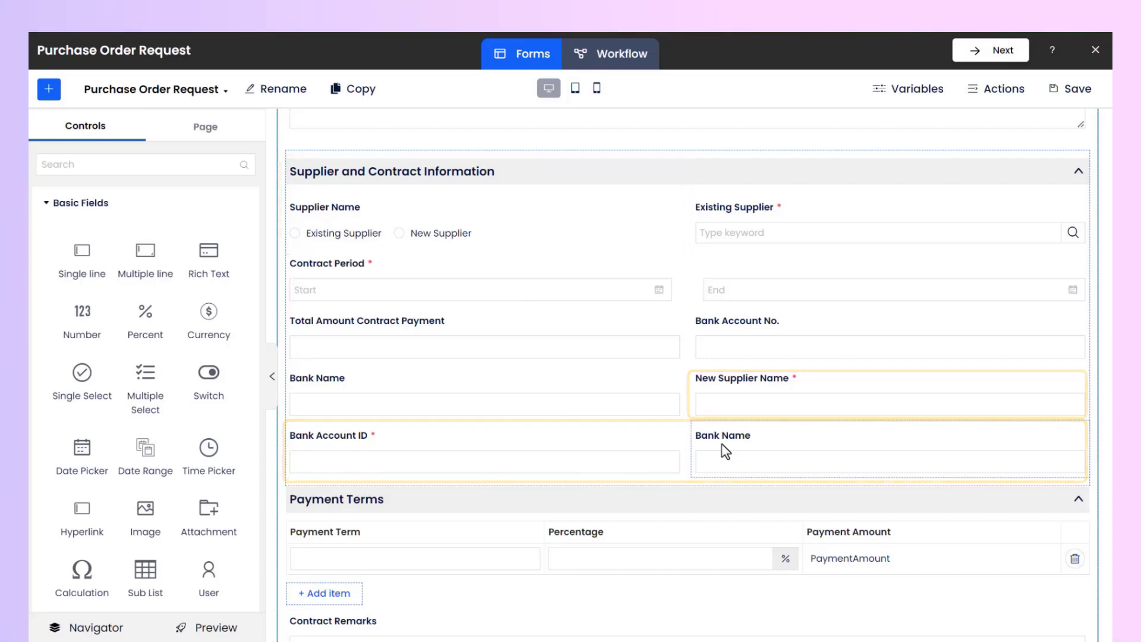
scroll(98, 223, down, 10)
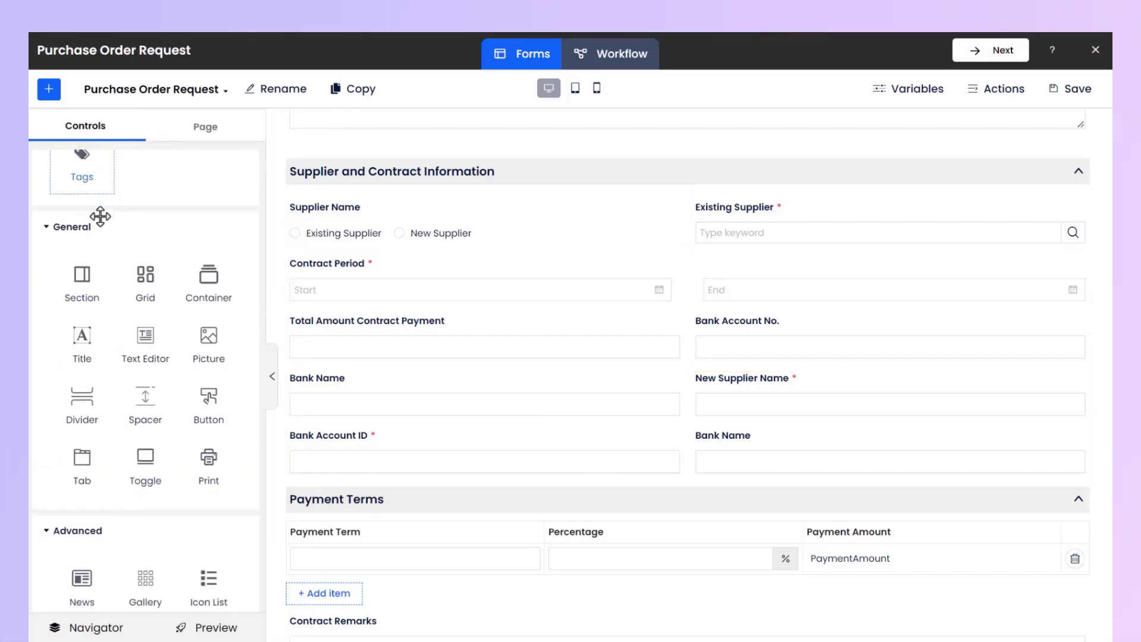
scroll(99, 217, down, 1)
drag(150, 251, 434, 244)
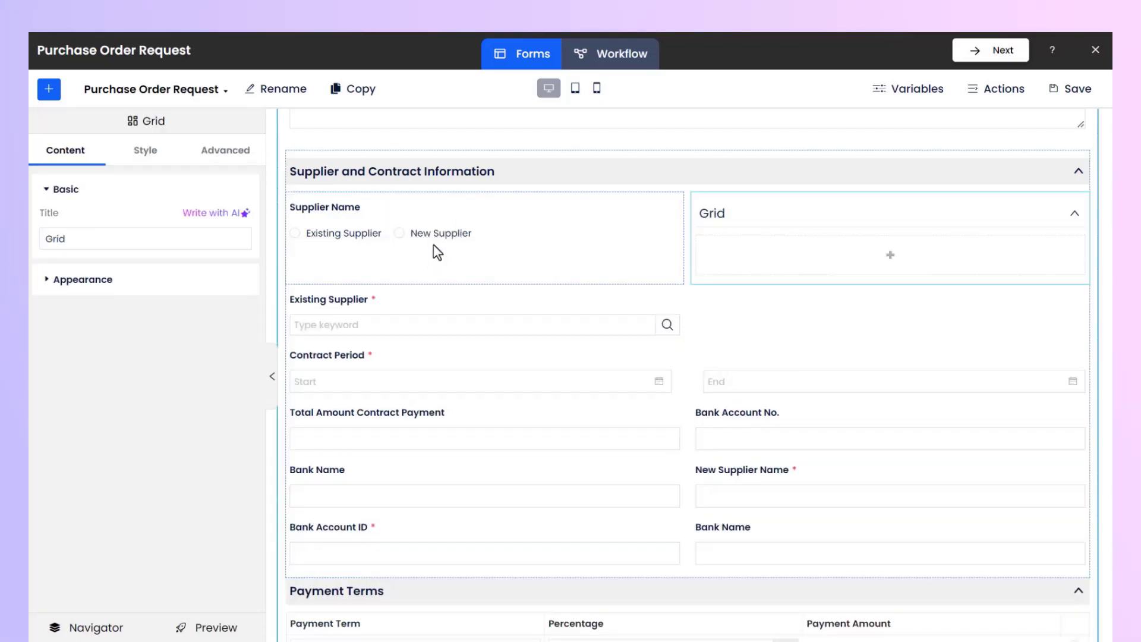
Move Existing Supplier, Contract Period, Total Amount Contract Payment, Bank Account No. and the first Bank Name field into the new grid
drag(435, 300, 743, 280)
drag(521, 306, 771, 280)
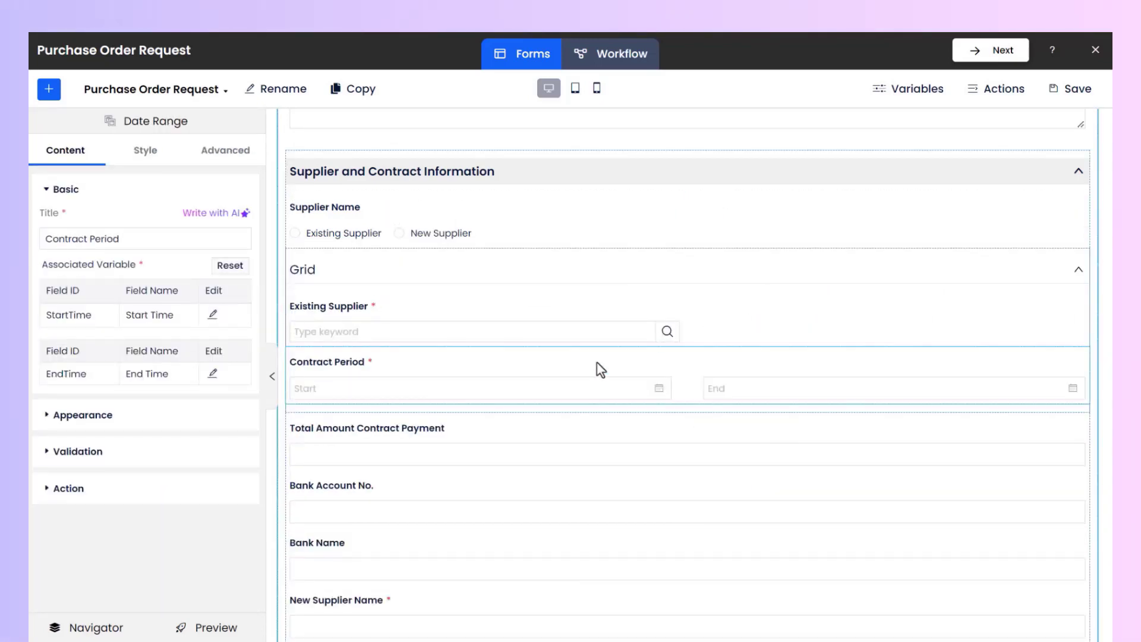
drag(523, 431, 452, 404)
drag(439, 486, 443, 460)
drag(433, 483, 737, 460)
Title the new grid "Existing Supplier Info." and give it three columns
click(543, 270)
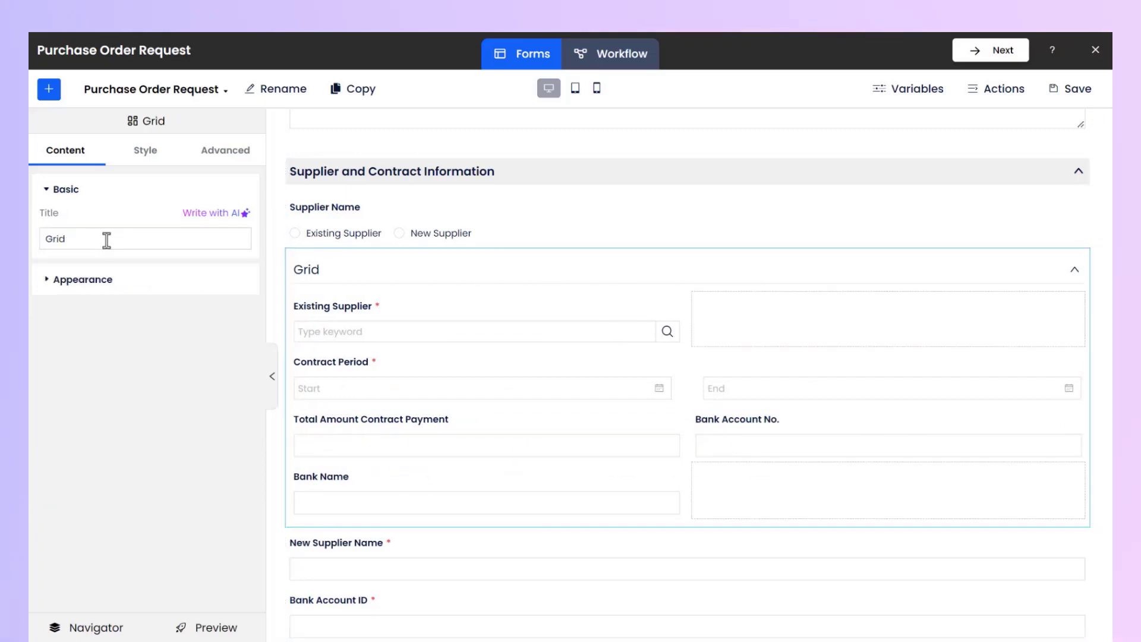
drag(107, 237, 46, 240)
text(Existing Supplier Info.)
key(Return)
click(146, 279)
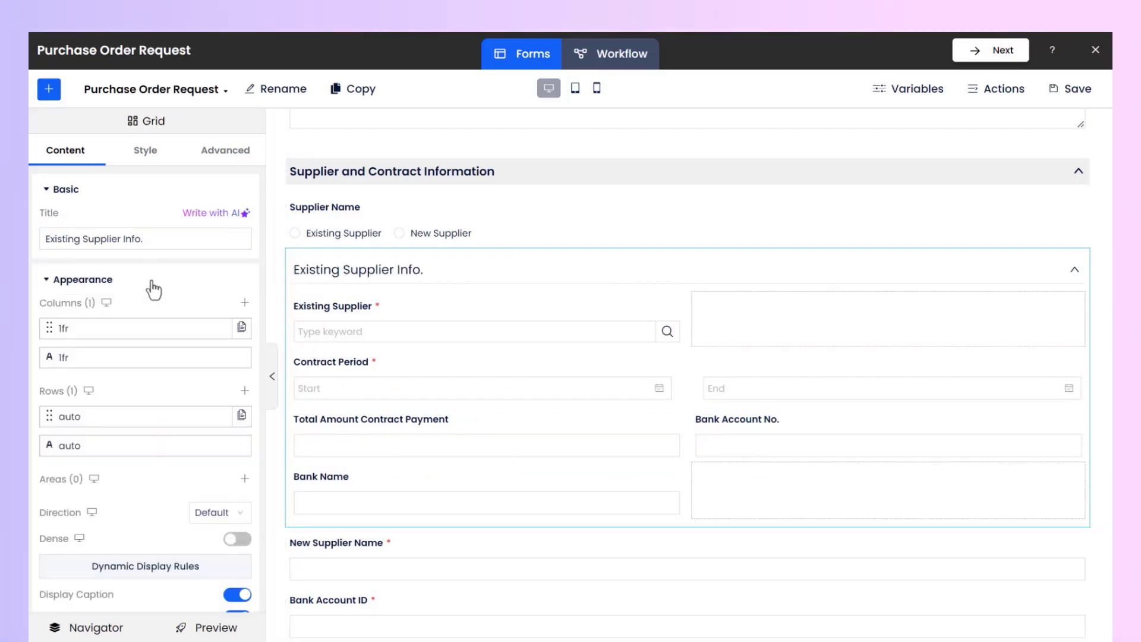
click(244, 302)
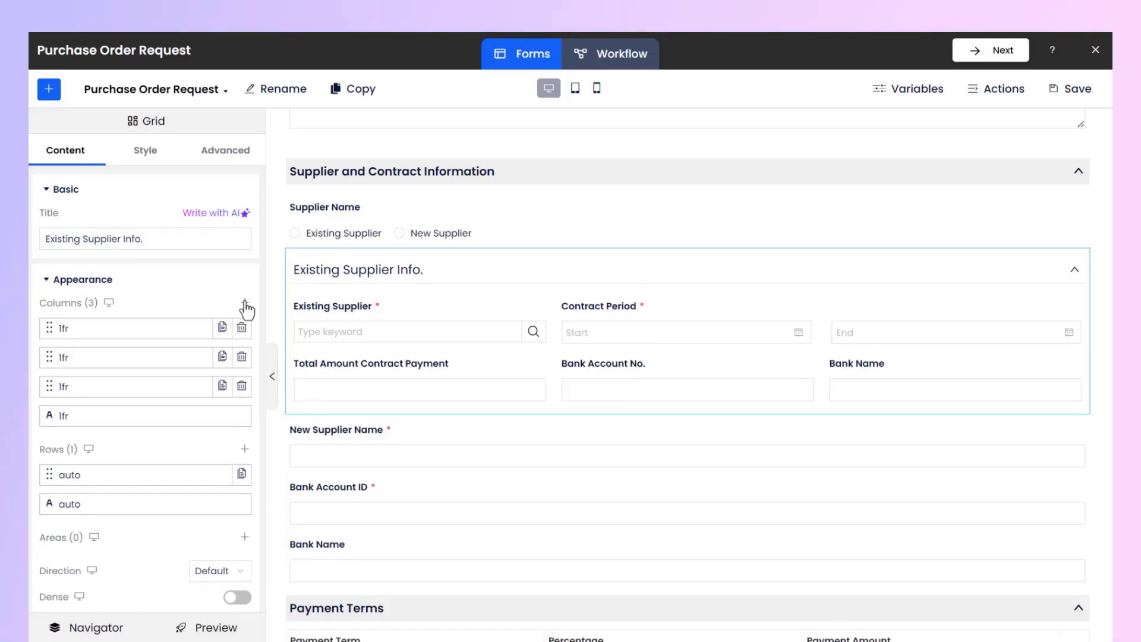
Create a dynamic display rule for the Existing Supplier Info. grid with the condition workflow variable Supplier Name == Existing Supplier
scroll(214, 286, down, 5)
click(212, 314)
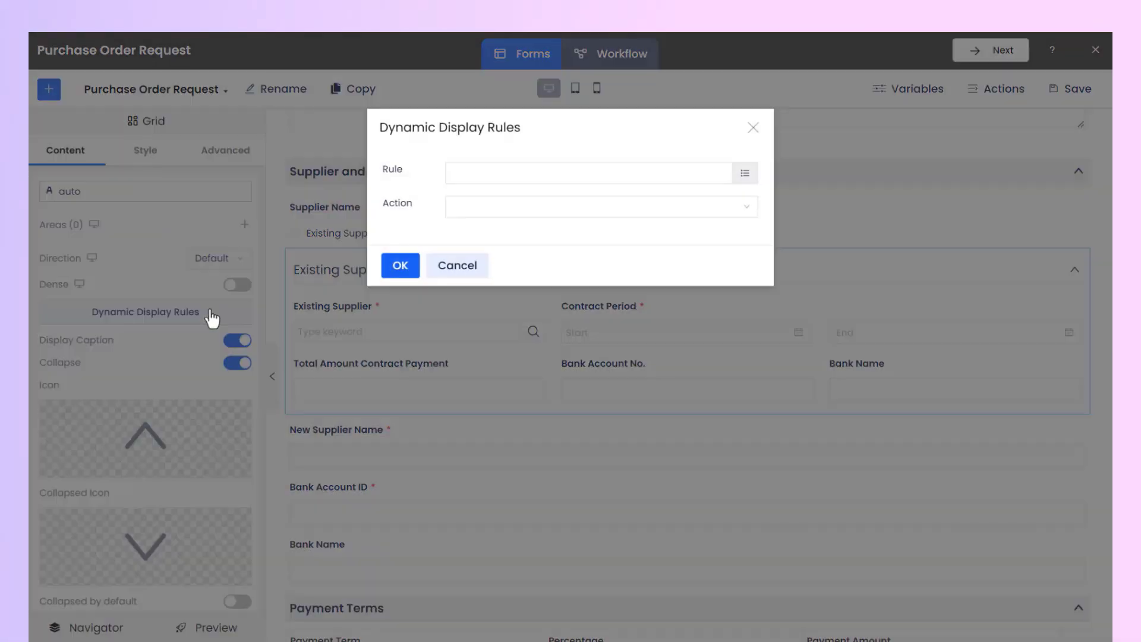
click(744, 173)
click(329, 170)
click(327, 237)
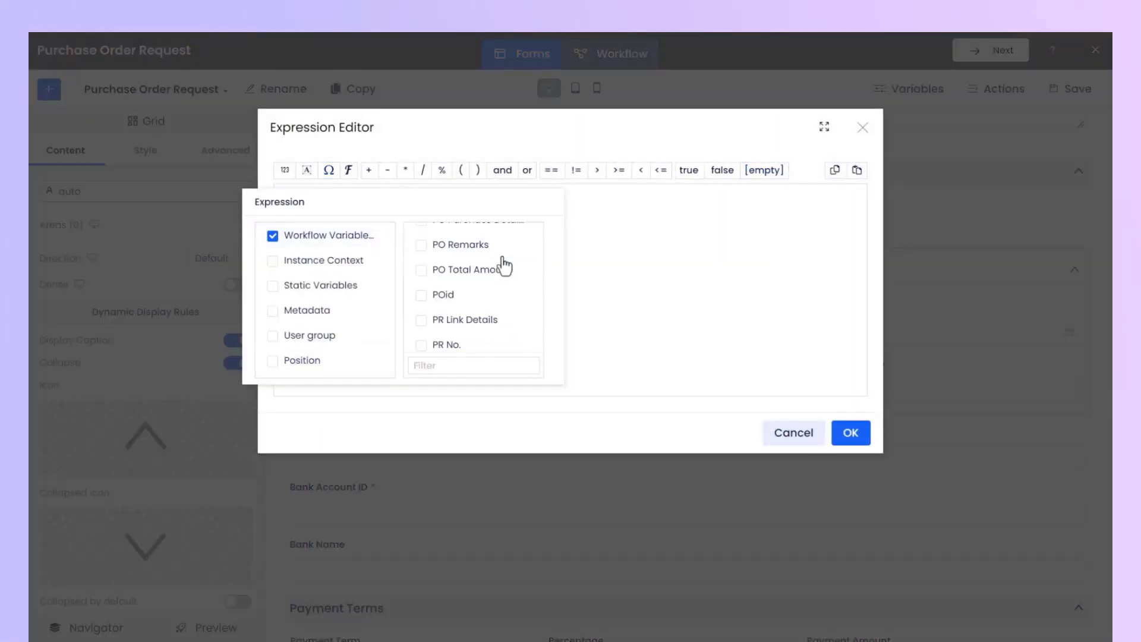
scroll(505, 262, down, 5)
click(477, 343)
click(551, 170)
click(307, 170)
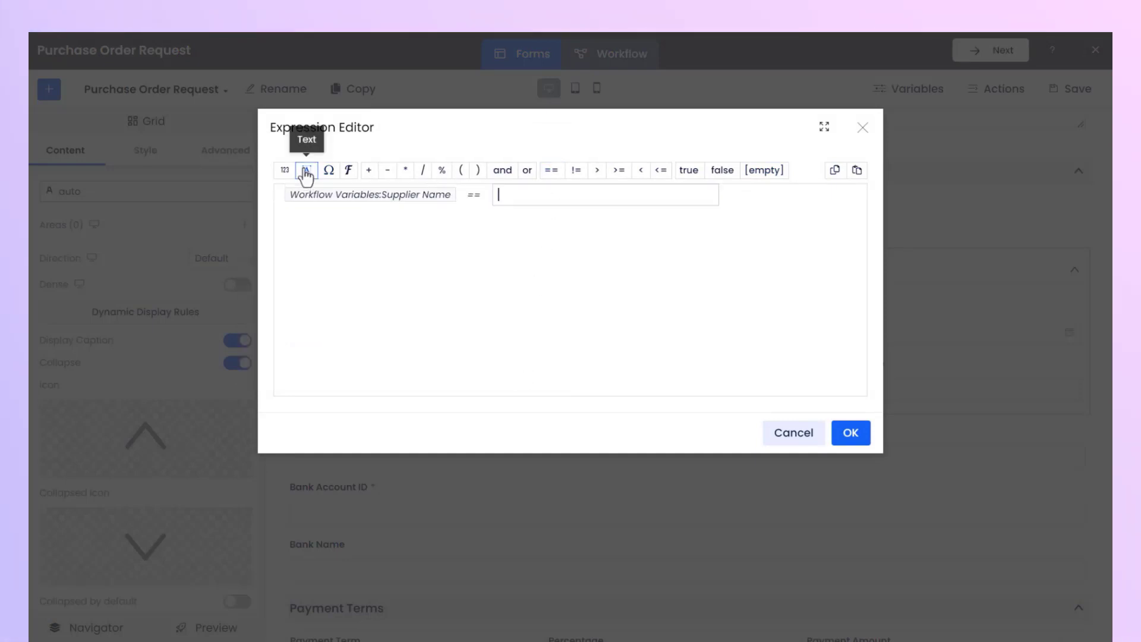
text(Existing Supplier)
key(Return)
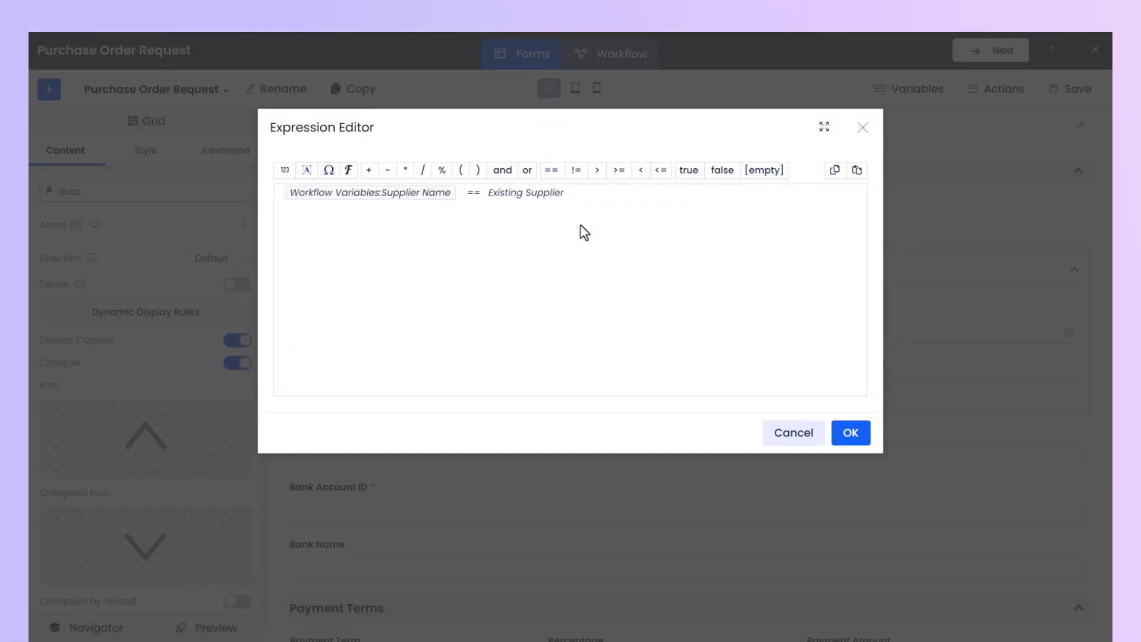
click(854, 435)
Set the action of the Existing Supplier Info. grid's rule to Show and save the rule
click(580, 209)
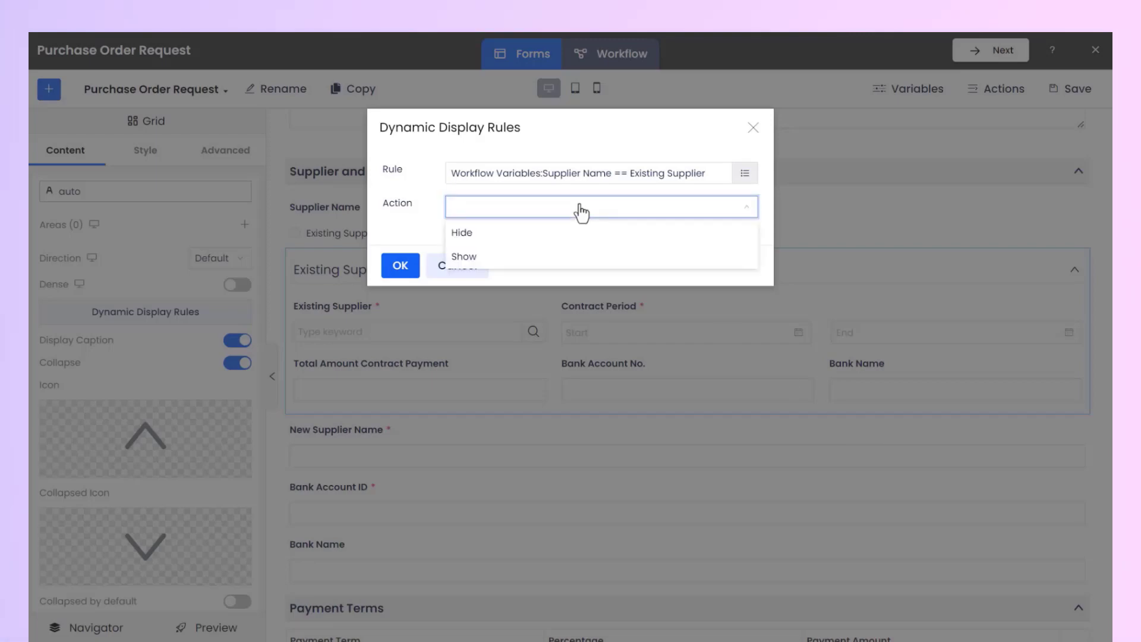
click(572, 256)
click(400, 267)
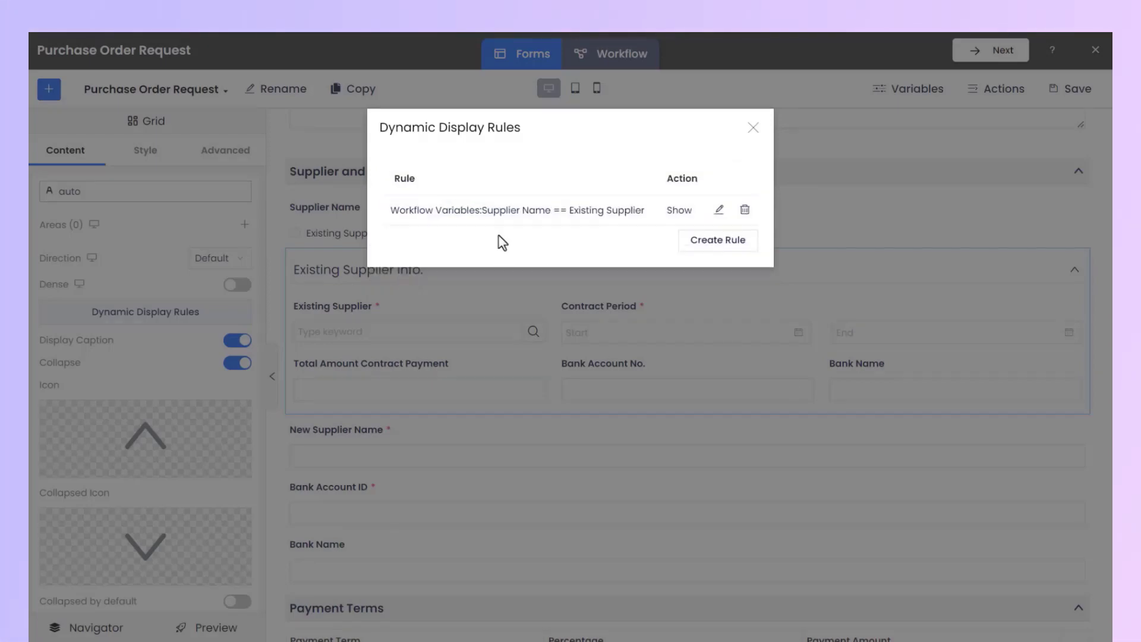
click(755, 132)
Preview the form and test the supplier section's display with Existing Supplier selected as Supplier Name
click(196, 630)
scroll(301, 497, down, 10)
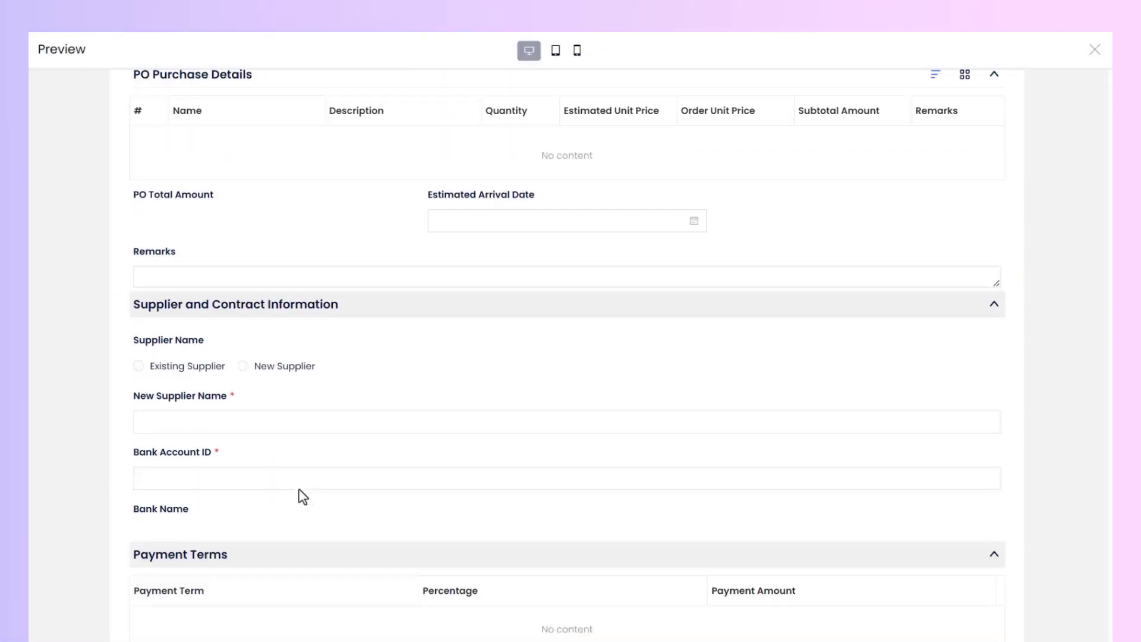
click(140, 368)
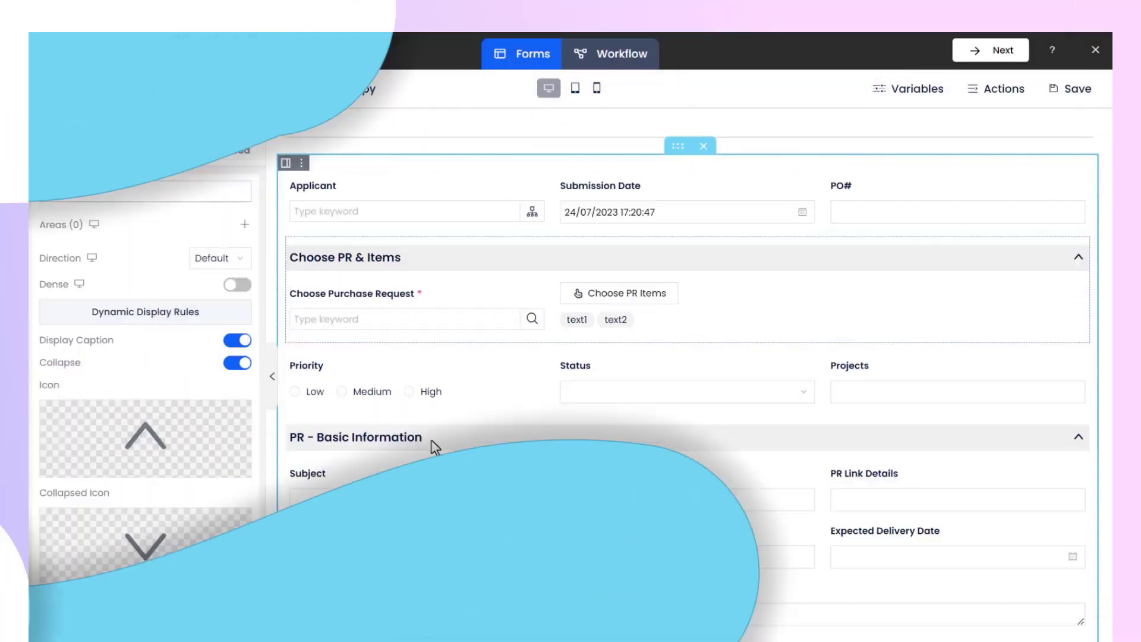
Add a second Grid control between the Existing Supplier Info. grid and the New Supplier Name field
scroll(434, 446, down, 13)
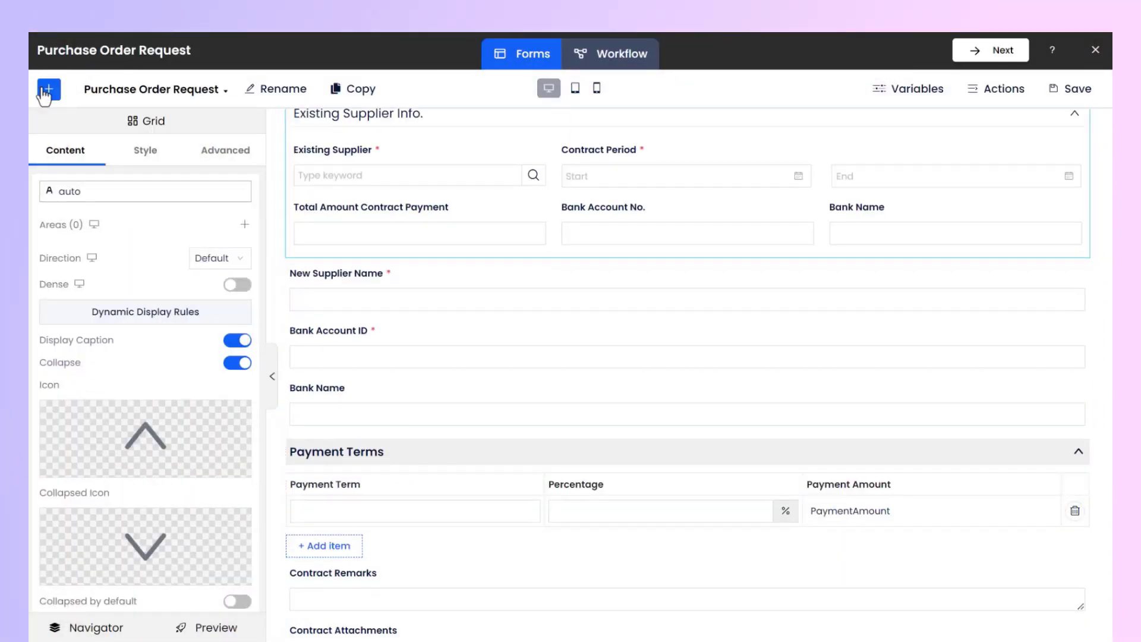
click(48, 92)
scroll(104, 314, down, 5)
scroll(104, 314, down, 3)
drag(145, 388, 384, 272)
Move New Supplier Name, Bank Account ID and the Bank Name field below them into the second grid
drag(384, 378, 385, 322)
drag(384, 387, 382, 351)
drag(379, 443, 377, 393)
Title the second grid "New Supplier Info." and give it three columns
click(338, 280)
drag(90, 240, 43, 242)
text(New Supplier Info.)
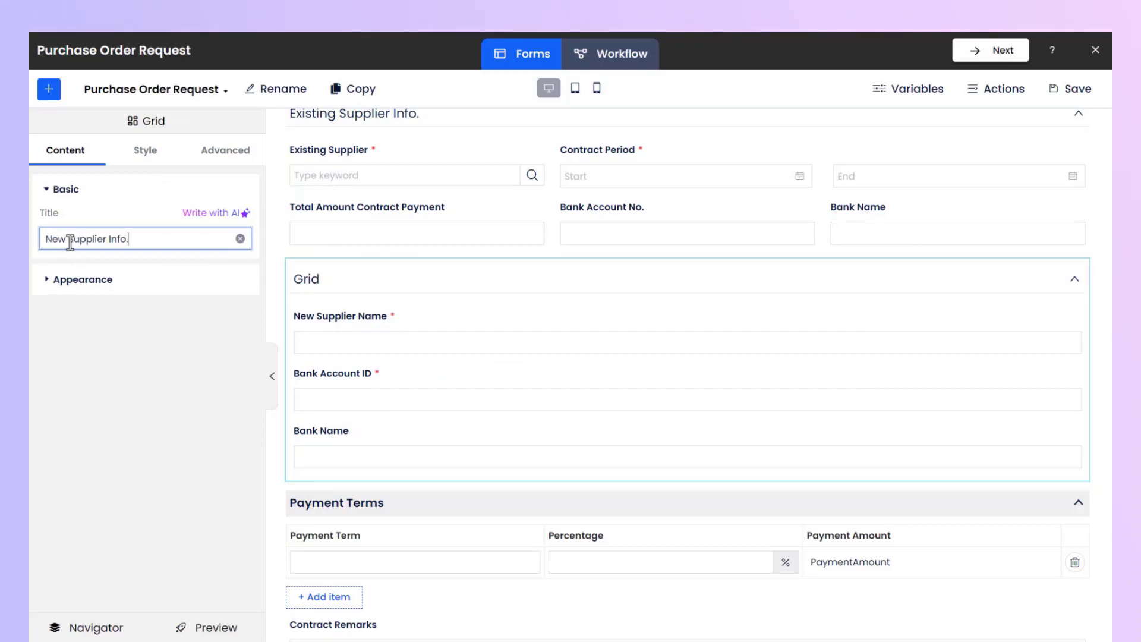
click(170, 289)
click(244, 302)
click(244, 301)
Create a dynamic display rule for the New Supplier Info. grid with the condition workflow variable Supplier Name == New Supplier
scroll(179, 280, down, 6)
click(145, 314)
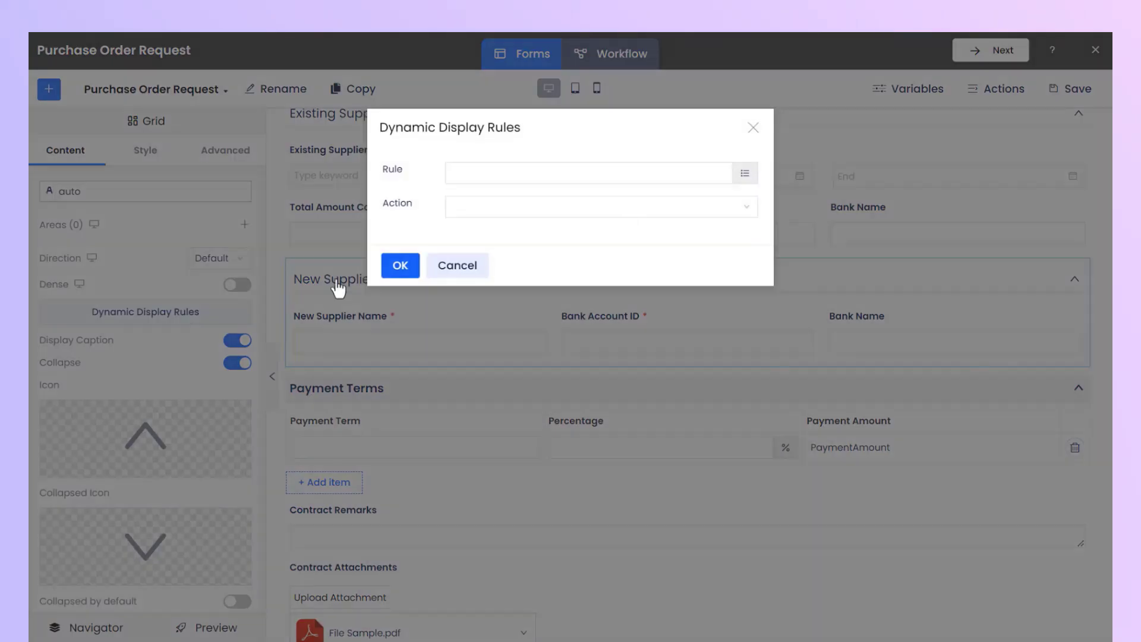
click(752, 174)
click(329, 172)
scroll(474, 280, down, 5)
click(469, 255)
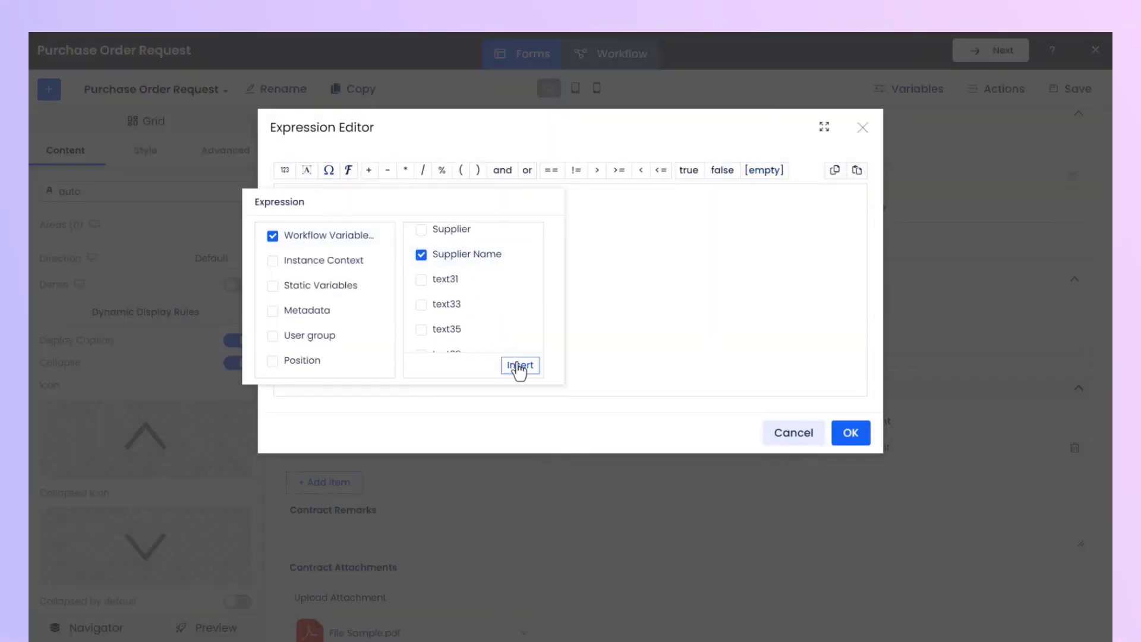
click(517, 365)
click(551, 176)
click(306, 171)
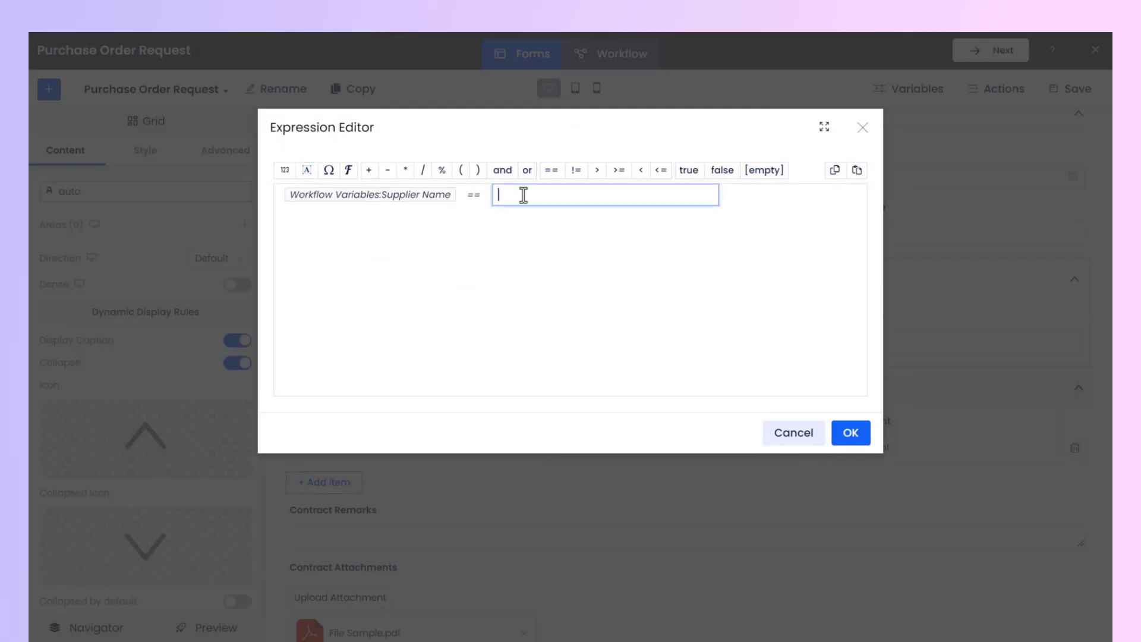
text(New Supplier)
key(Return)
click(850, 433)
Set the action of the New Supplier Info. grid's rule to Show and save the rule
click(590, 208)
click(587, 238)
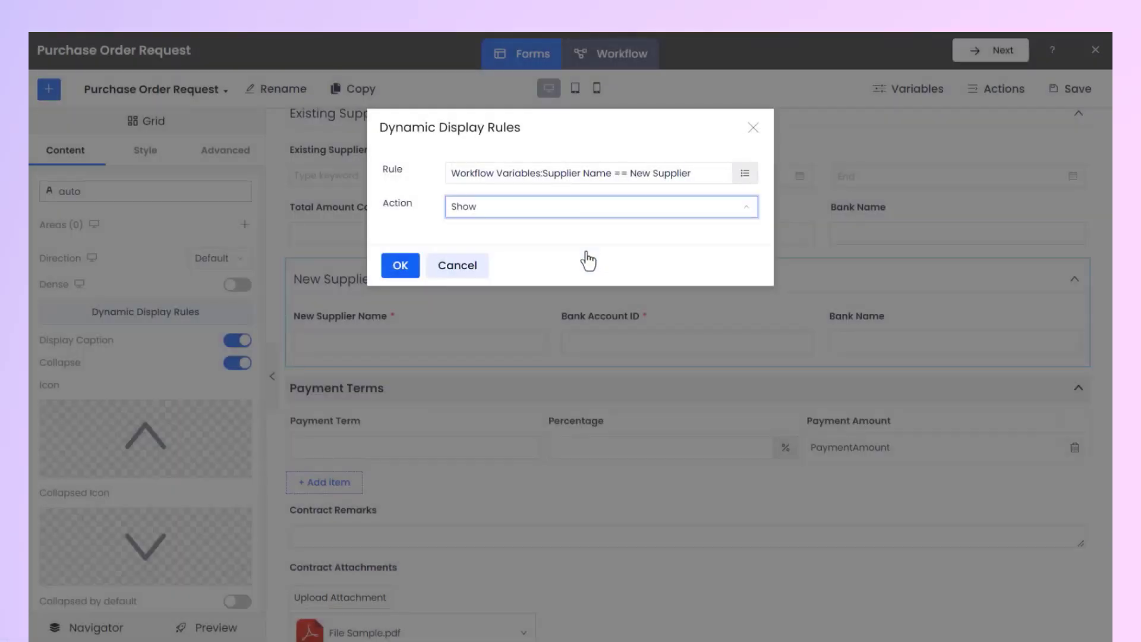
click(397, 270)
click(753, 127)
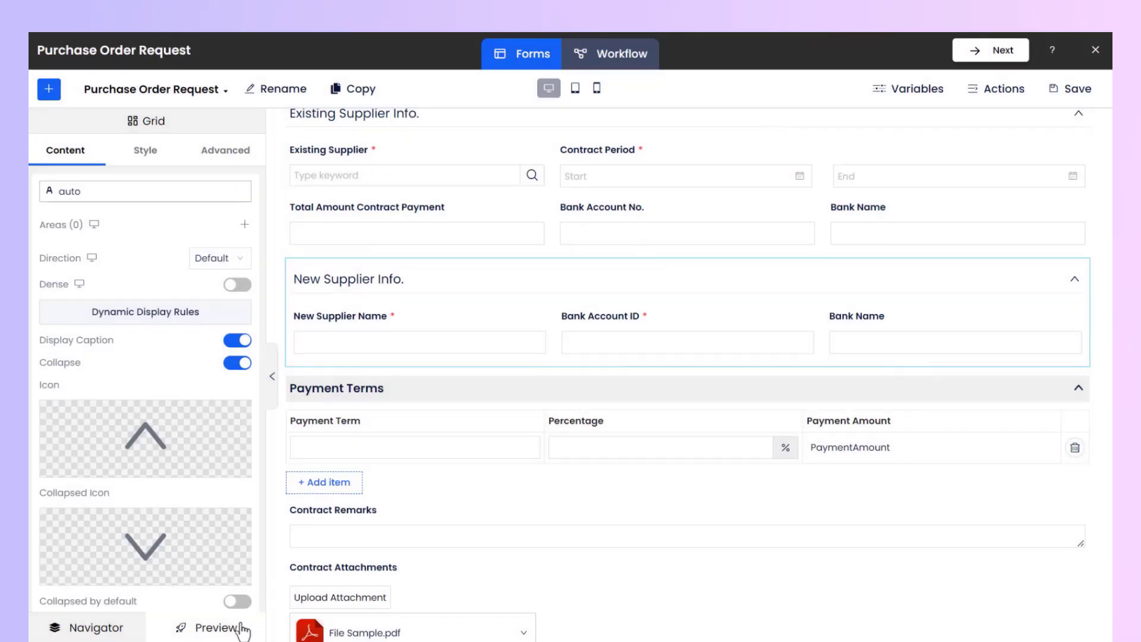
Preview the form and test both supplier grids by choosing Existing Supplier, then New Supplier
click(235, 627)
scroll(319, 519, down, 1)
click(138, 366)
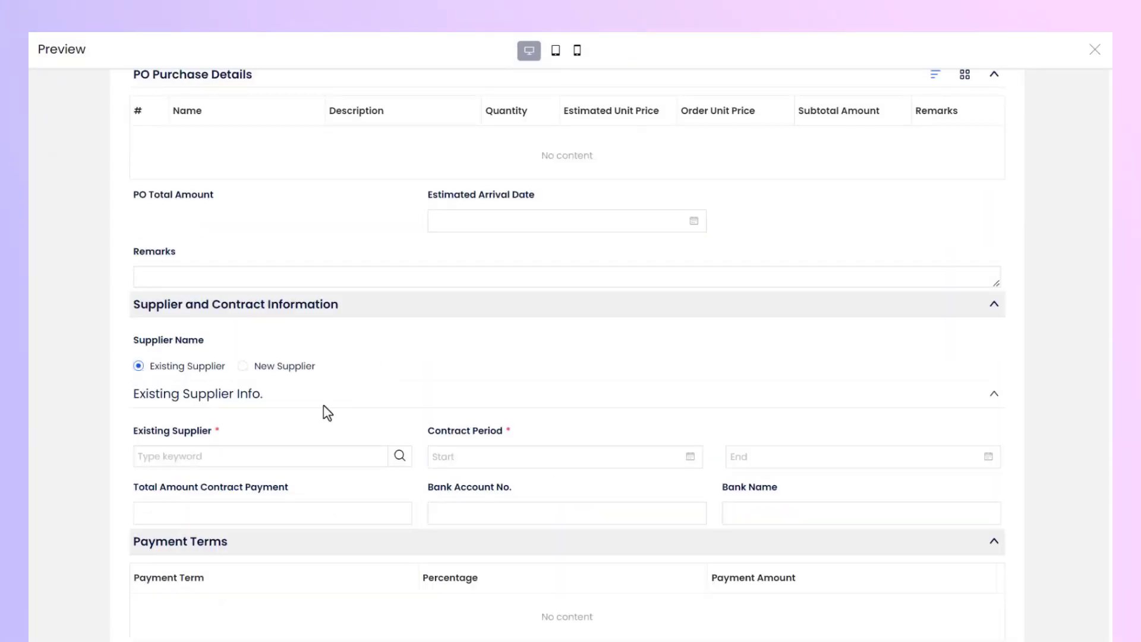
click(271, 366)
click(1094, 50)
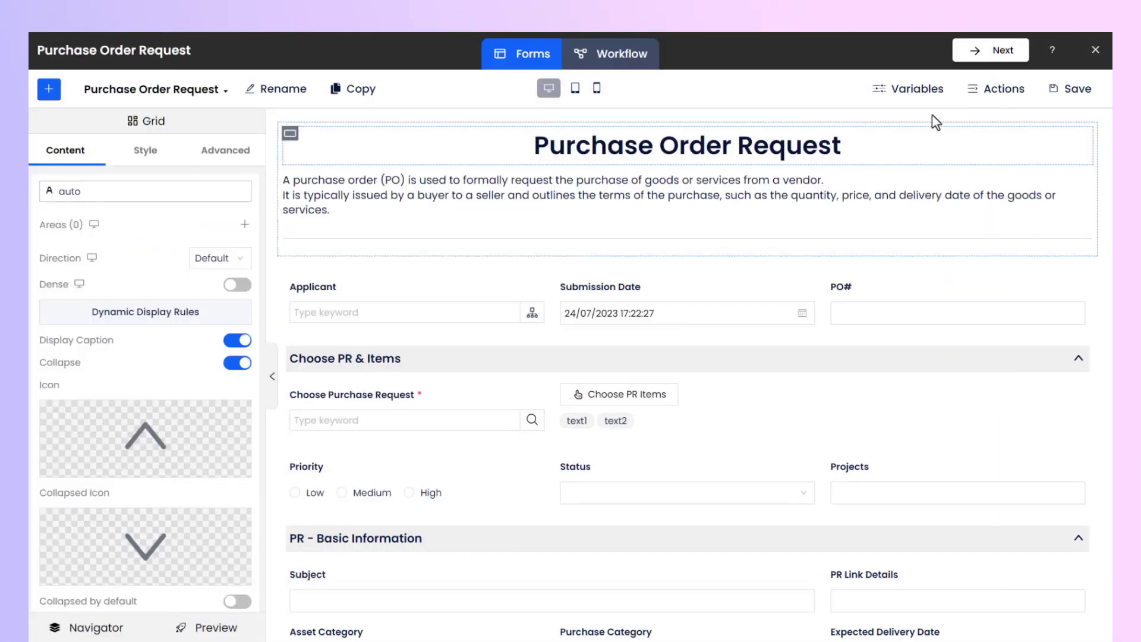
Start a dynamic display rule on the Reason field in PR - Basic Information with the condition Asset Category == Internal
scroll(925, 126, down, 4)
click(544, 233)
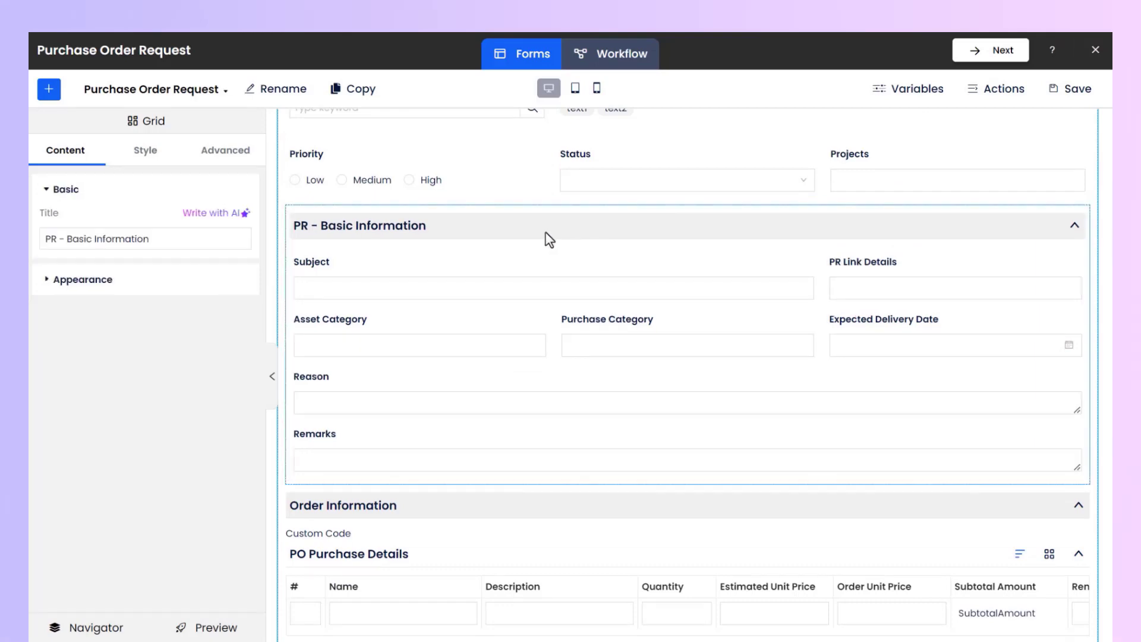
scroll(547, 238, down, 1)
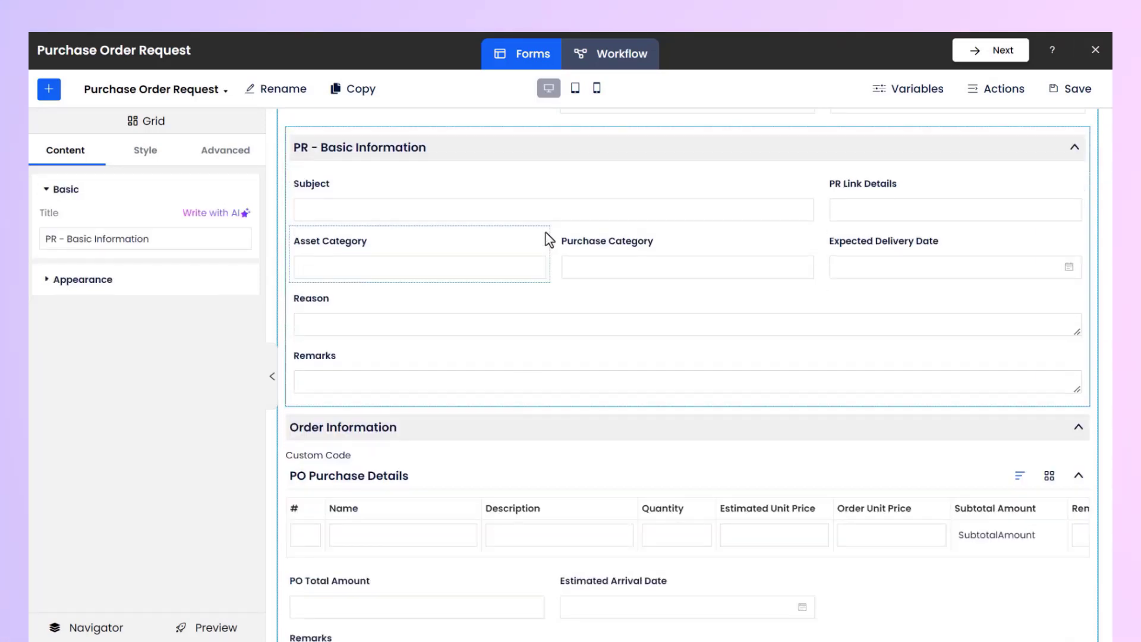
click(479, 309)
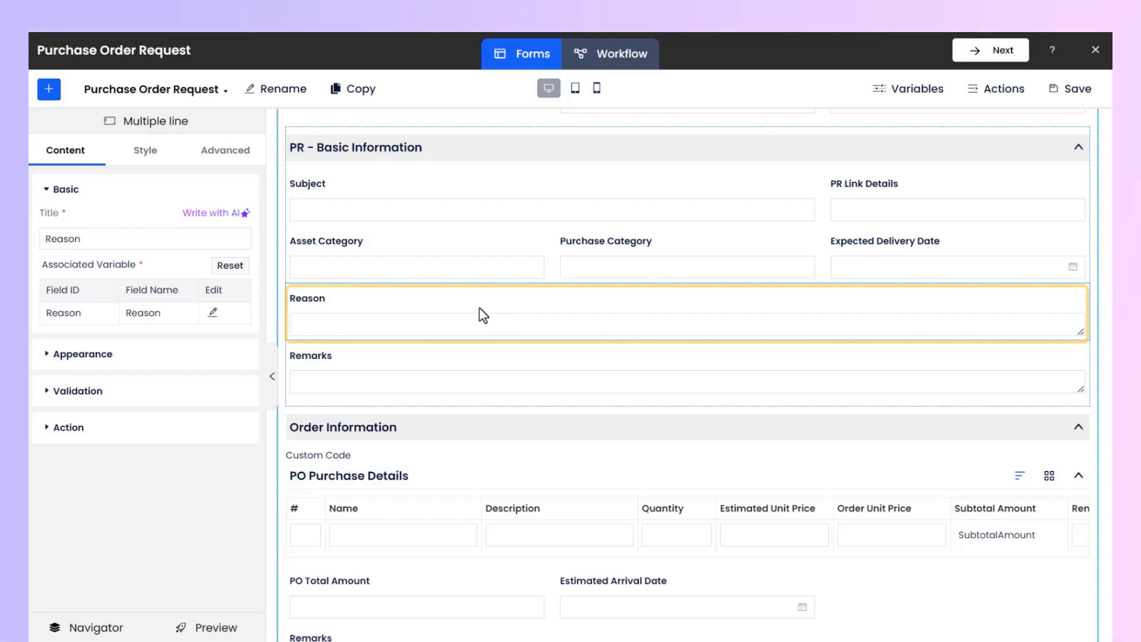
click(191, 357)
scroll(191, 374, down, 1)
click(191, 515)
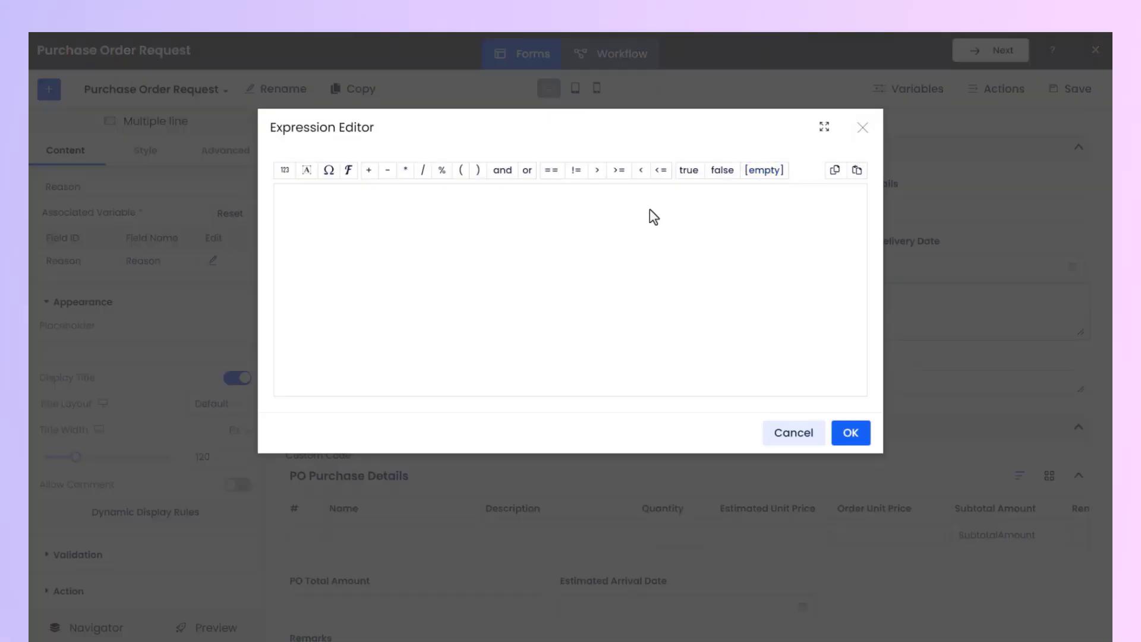
click(329, 170)
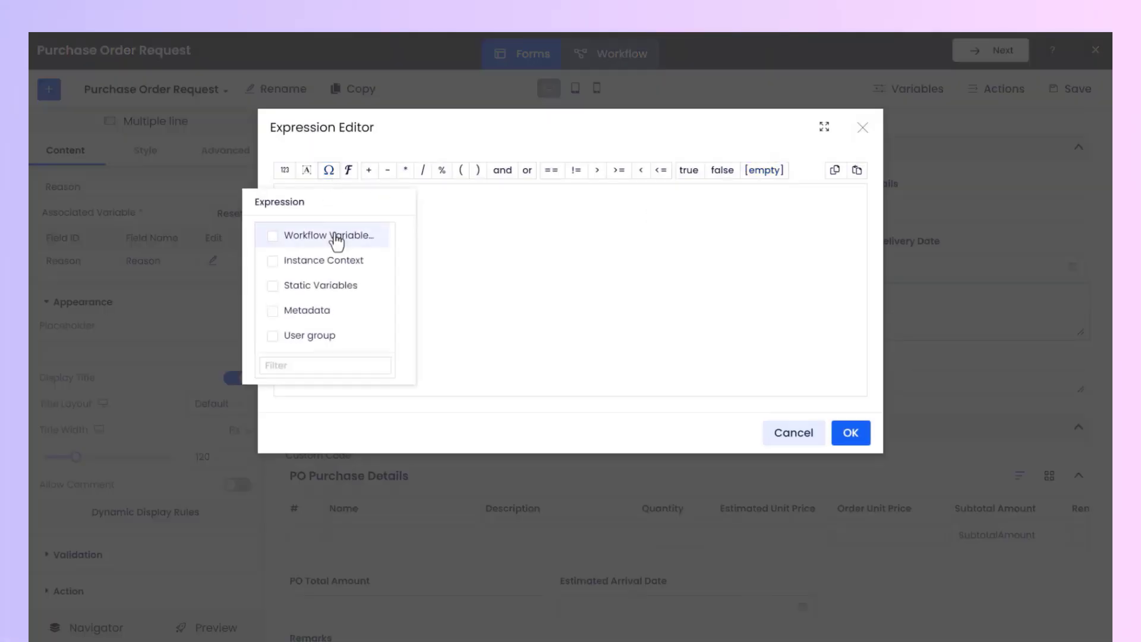
click(523, 370)
click(552, 170)
text(Inte)
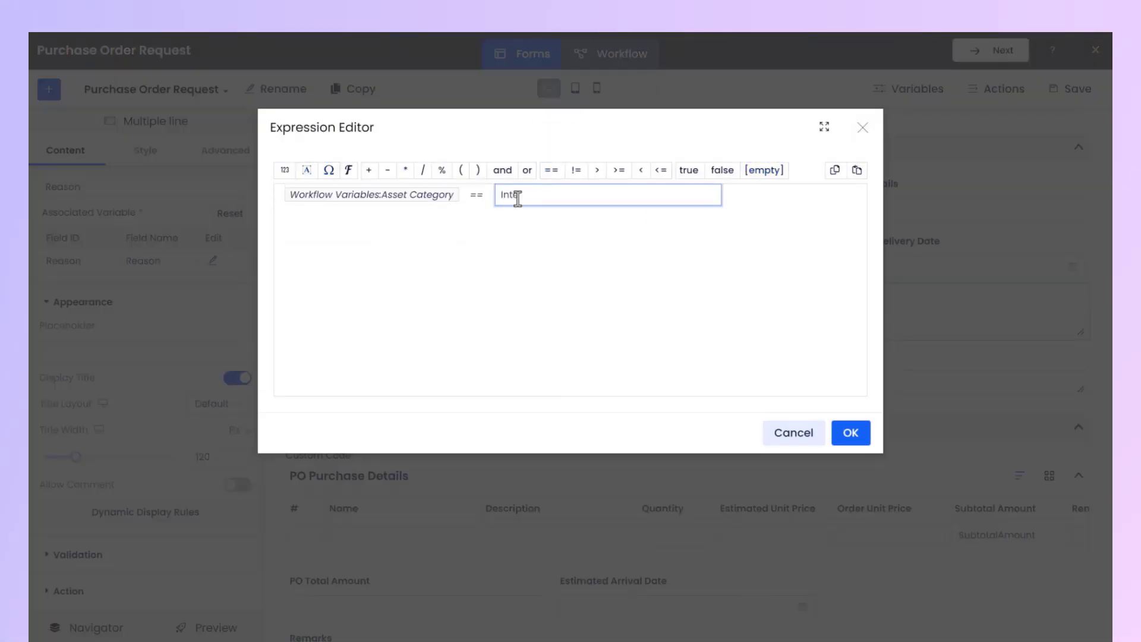
text(rnal)
Extend the Reason field's rule with "and" plus the condition Purchase Category == Brand
click(503, 171)
click(329, 170)
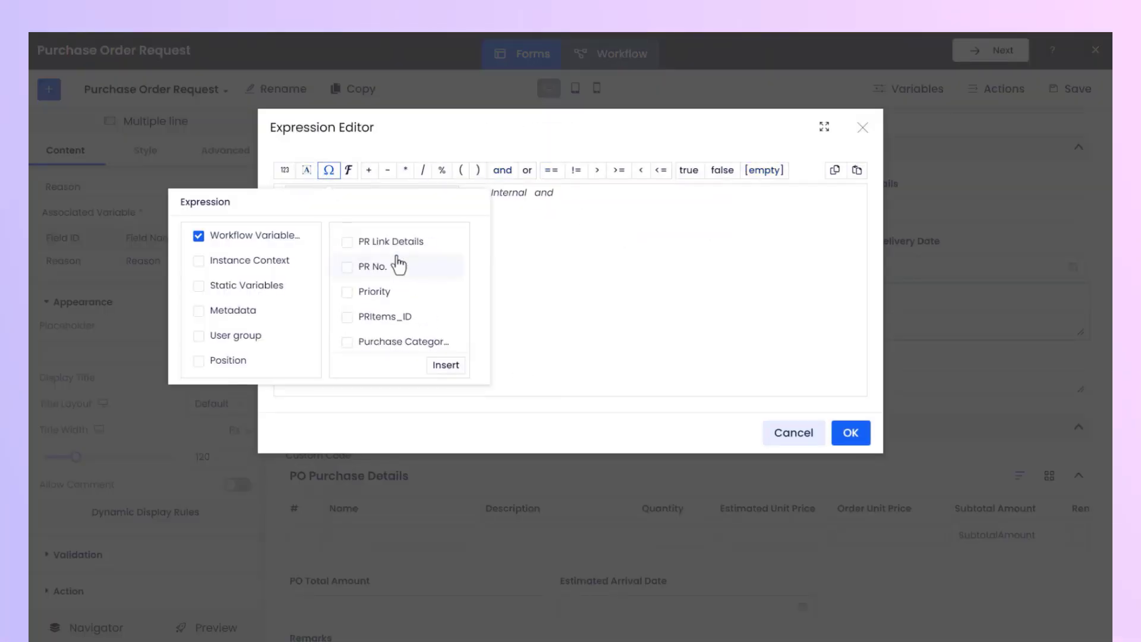
click(347, 341)
click(446, 365)
click(552, 170)
click(307, 170)
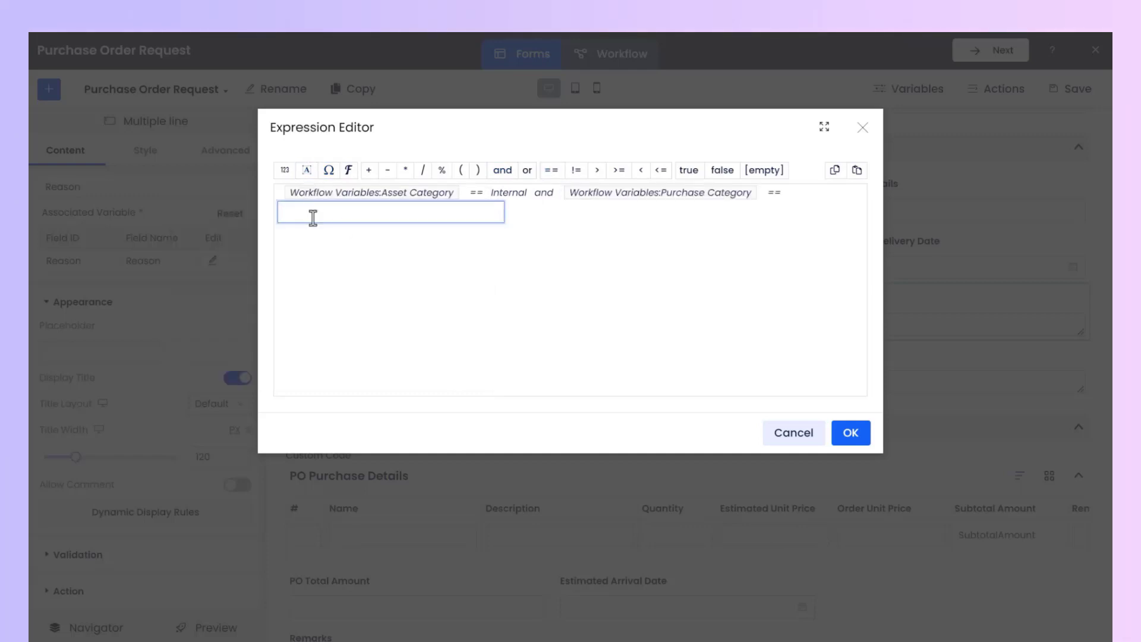
text(Brand)
key(Return)
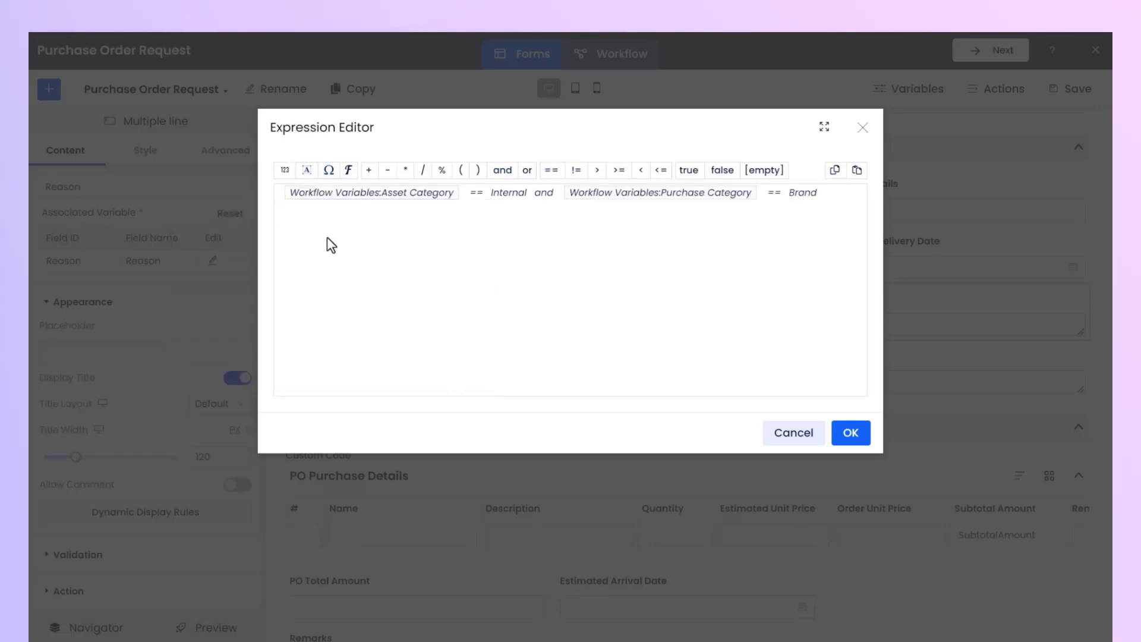
click(851, 433)
Set the action of the Reason field's rule to Editable and save the rule
click(627, 208)
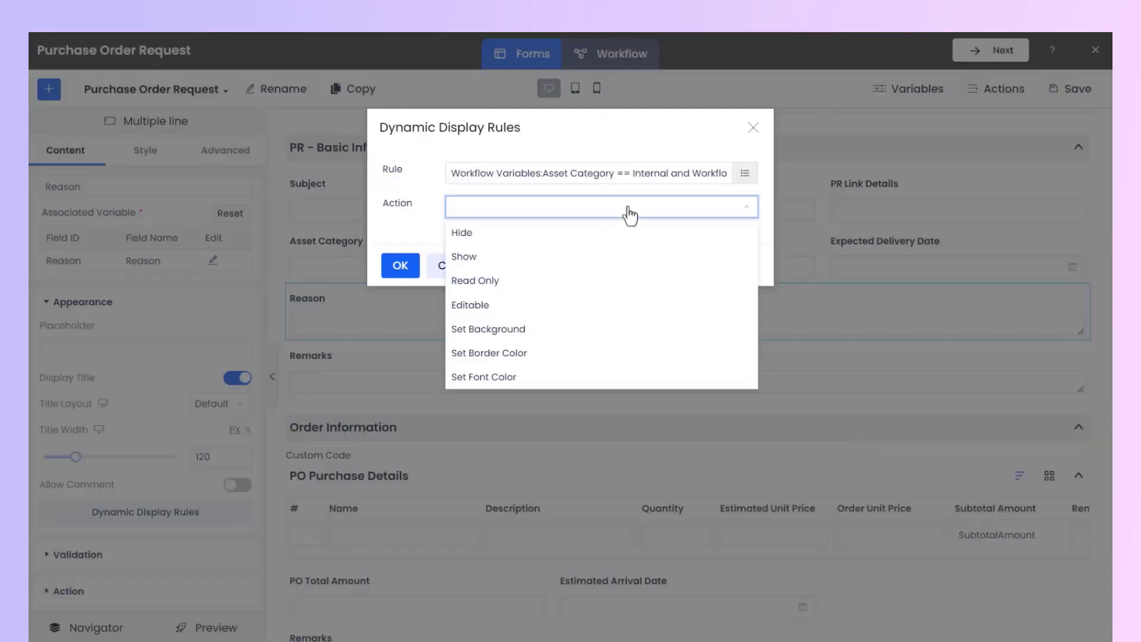
click(589, 309)
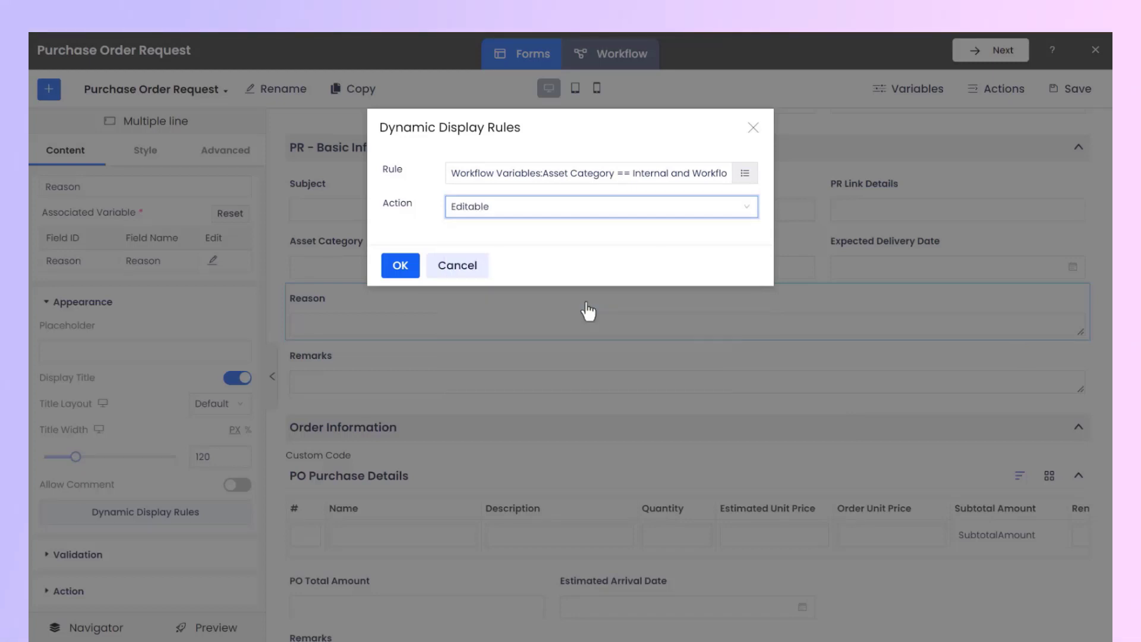
click(411, 273)
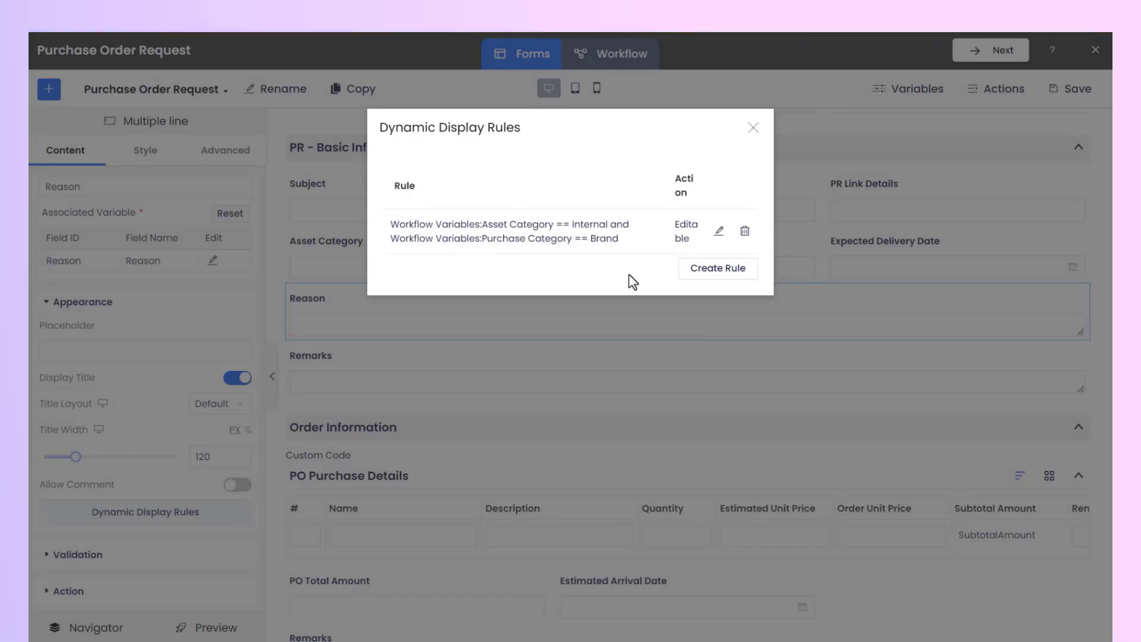
click(753, 128)
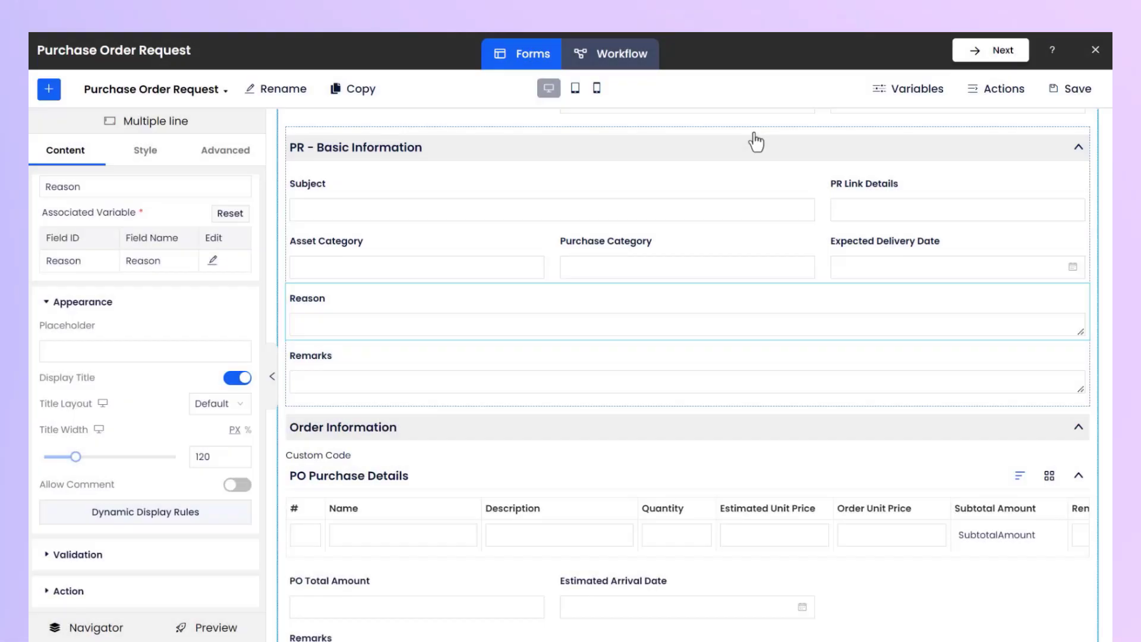
Preview the form and test the Reason field with Asset Category Internal and Purchase Category Brand, entering "The reason why"
click(230, 628)
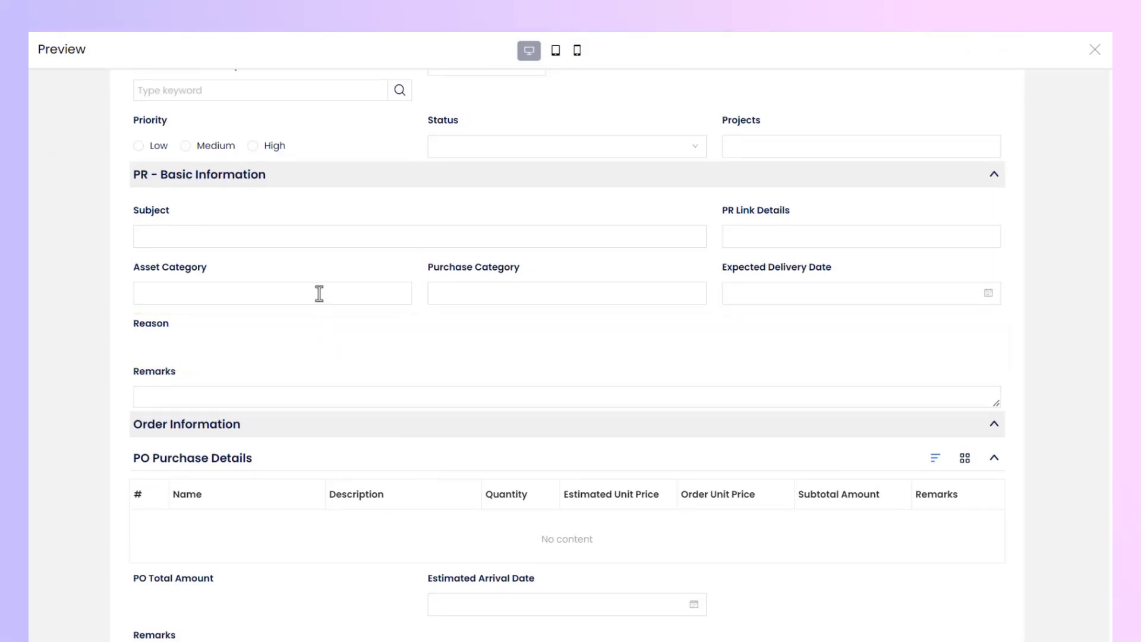
text(Inap)
drag(163, 293, 135, 290)
text(Internal)
click(448, 293)
text(Brand)
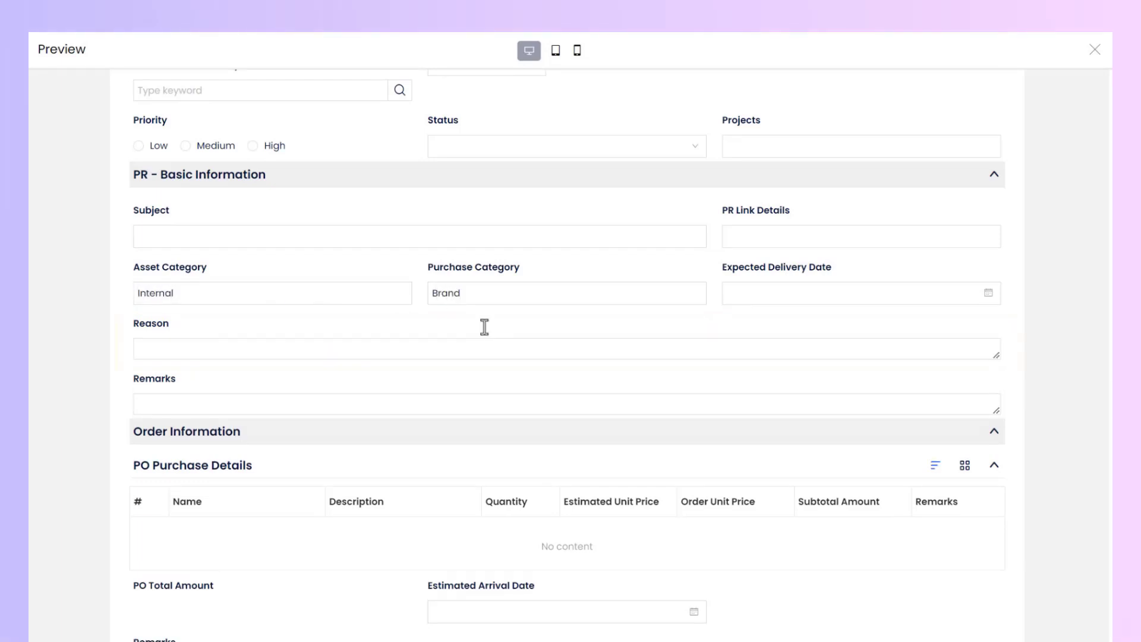
click(197, 351)
text(The reason why)
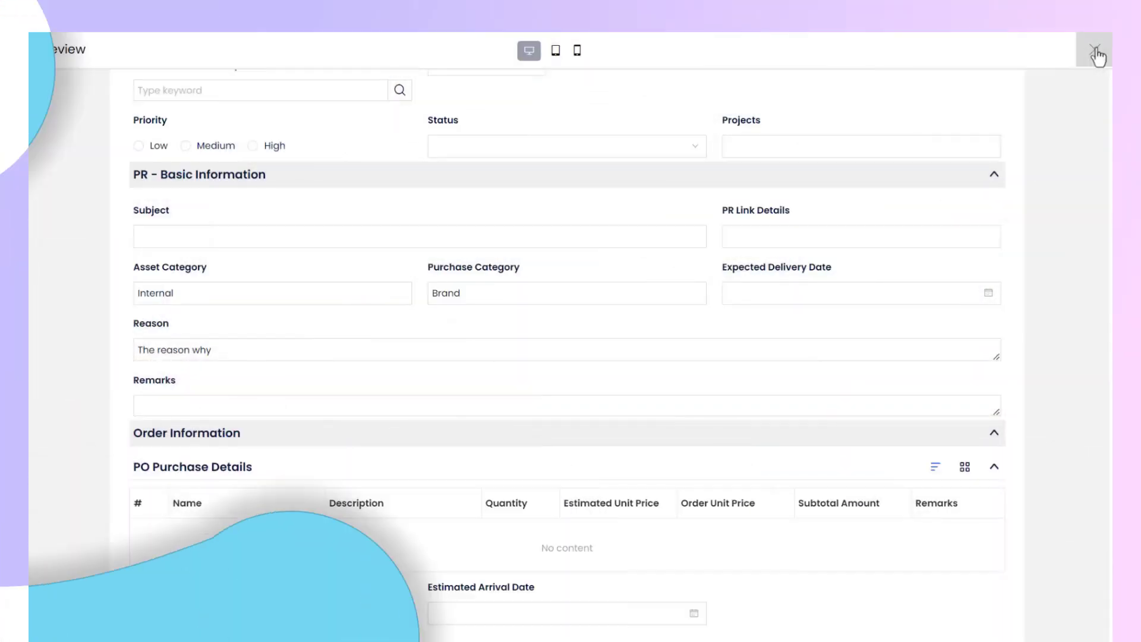
click(1095, 52)
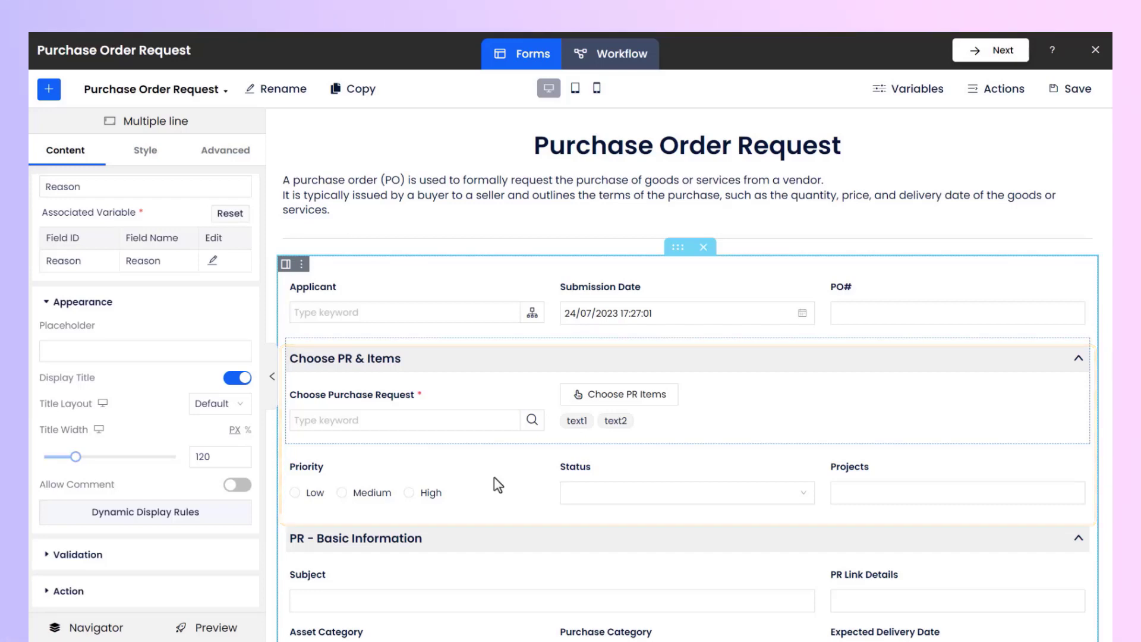
scroll(489, 464, down, 1)
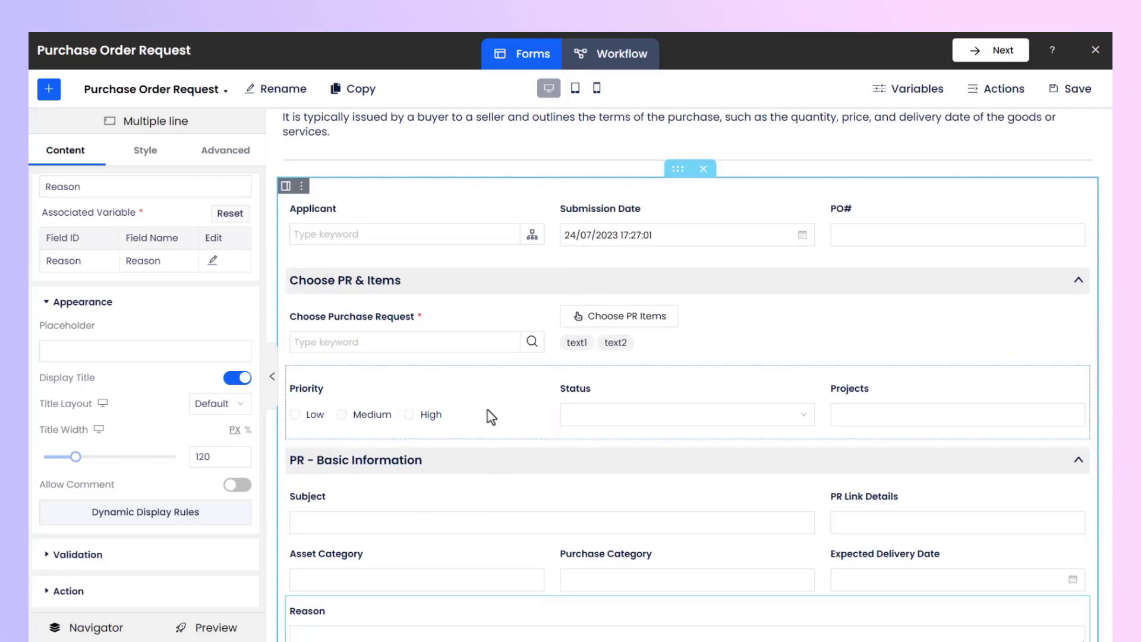
Open a new dynamic display rule for the Projects field beside Status
click(580, 398)
click(865, 393)
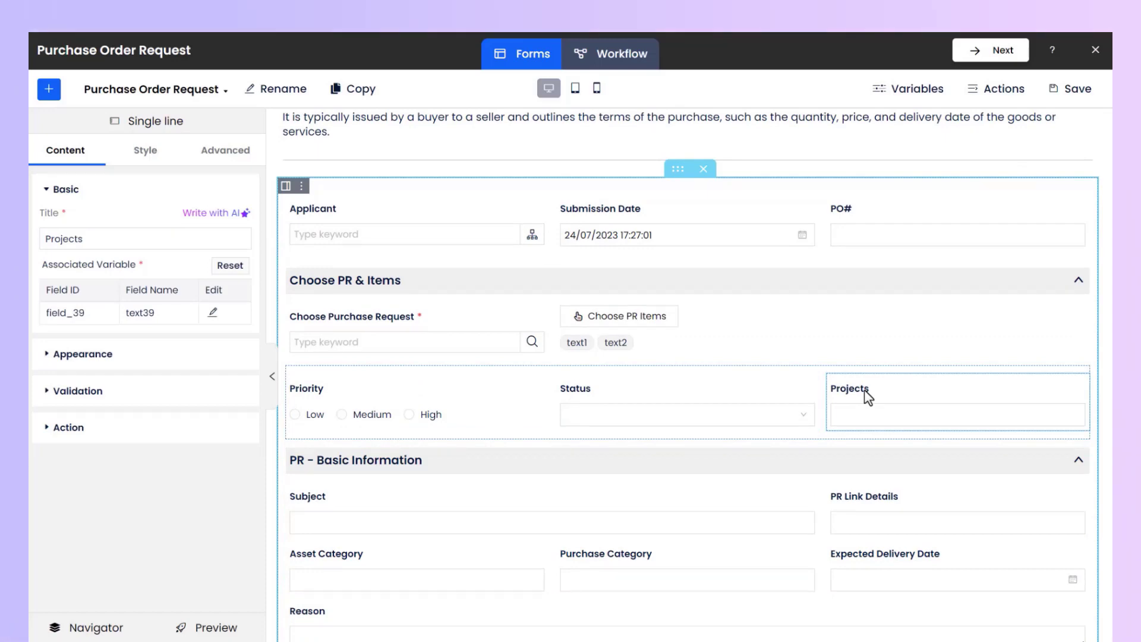
click(161, 356)
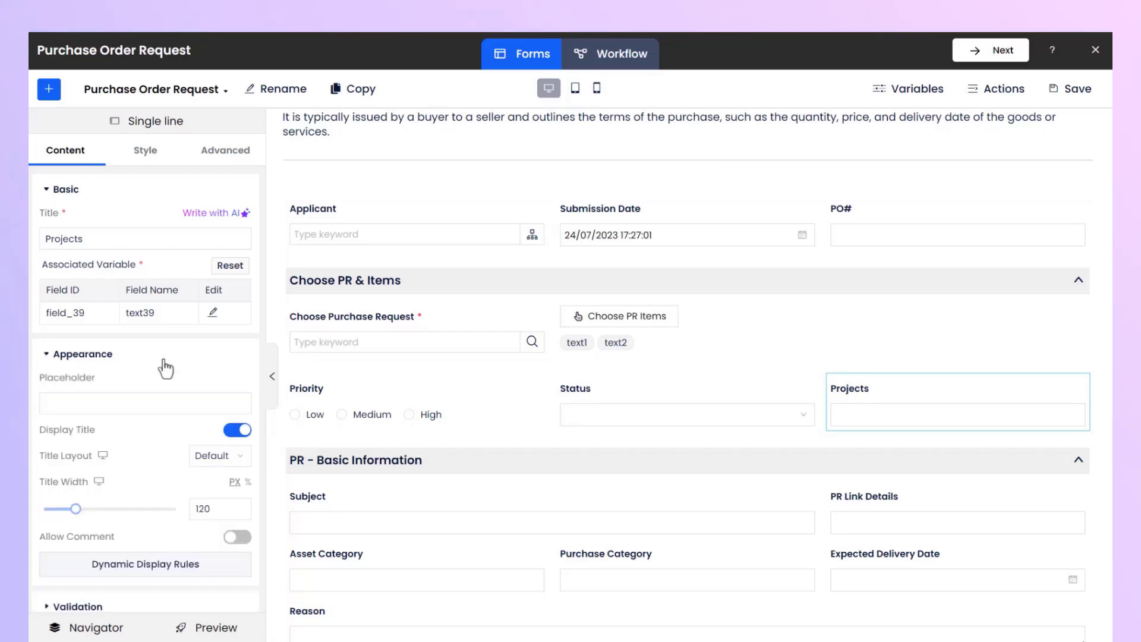
scroll(172, 416, down, 1)
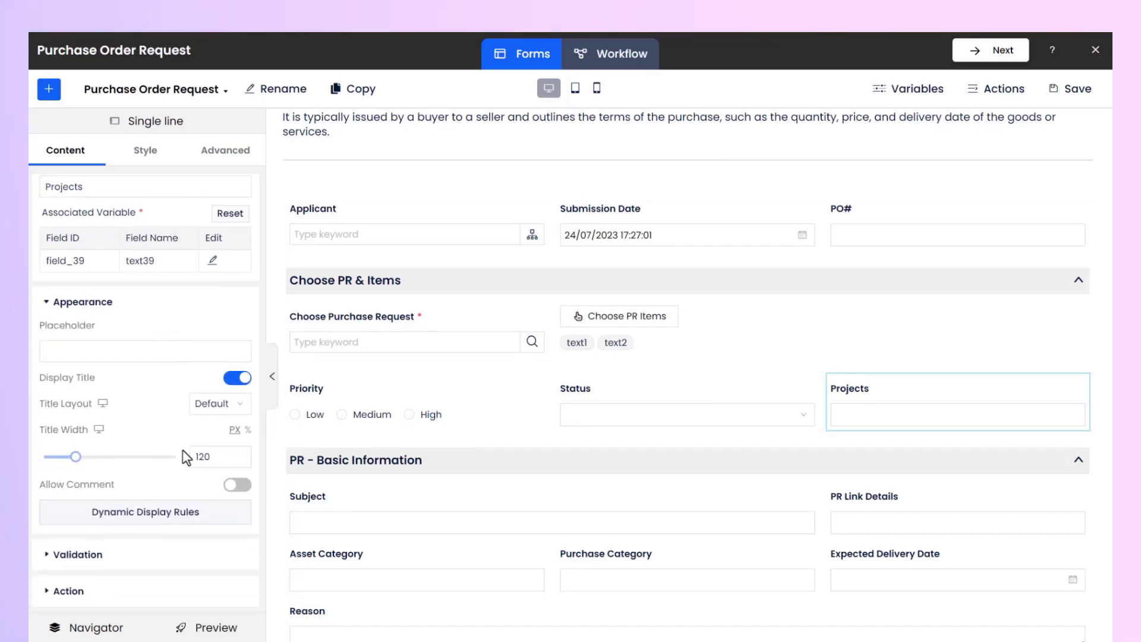
click(197, 518)
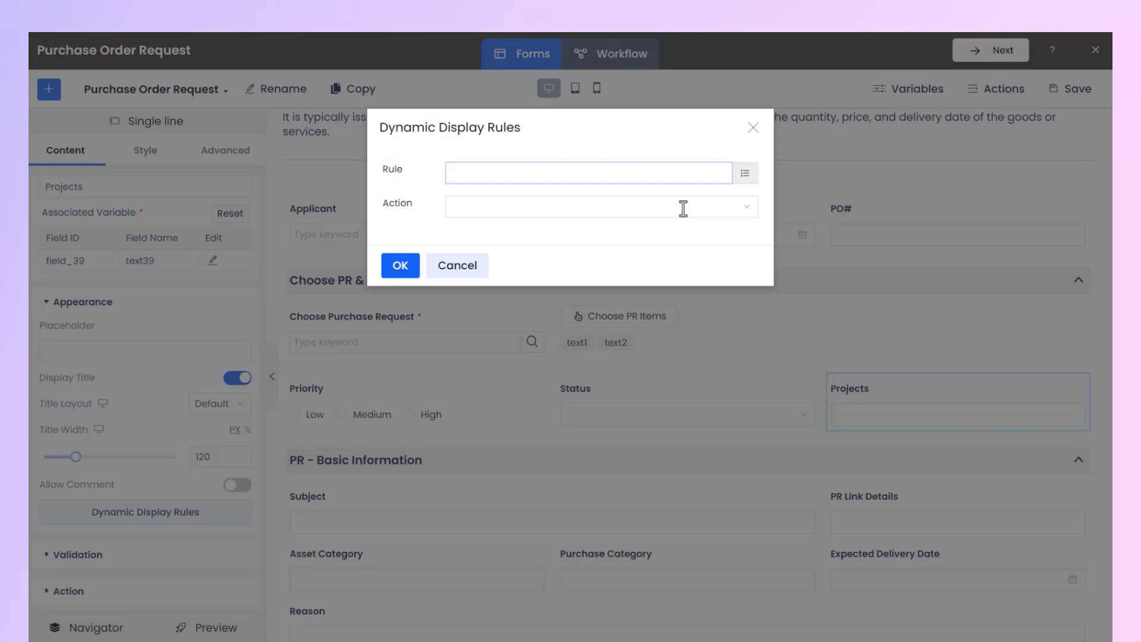
Build the condition Priority == High for the Projects field's rule, using the workflow variable Priority and the text High
click(745, 173)
click(329, 170)
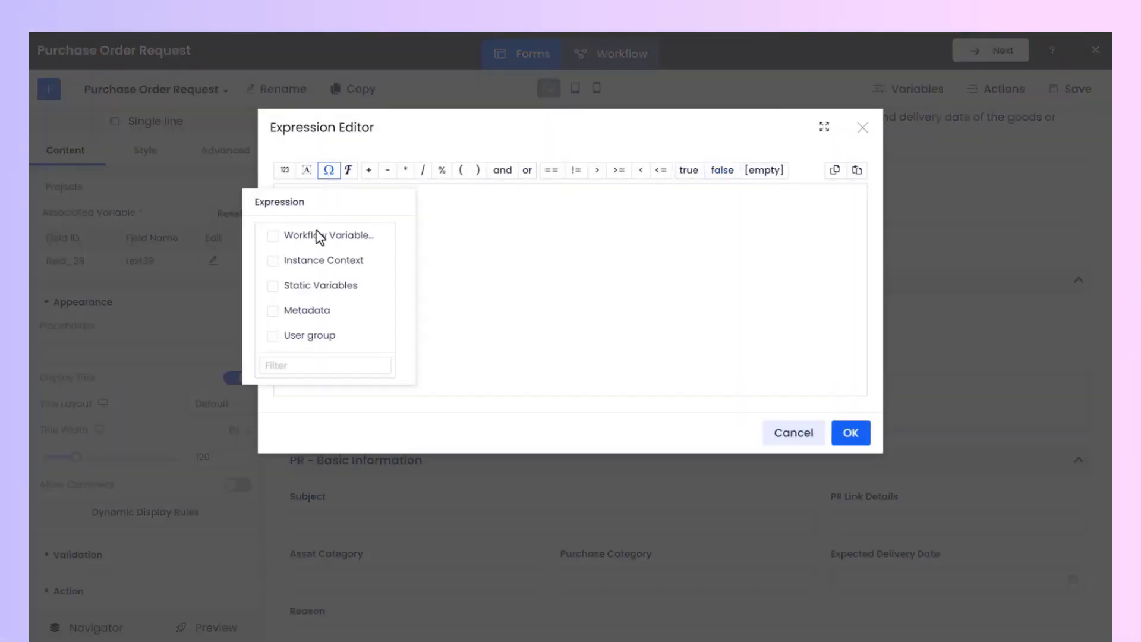
click(321, 235)
scroll(423, 258, down, 5)
click(421, 291)
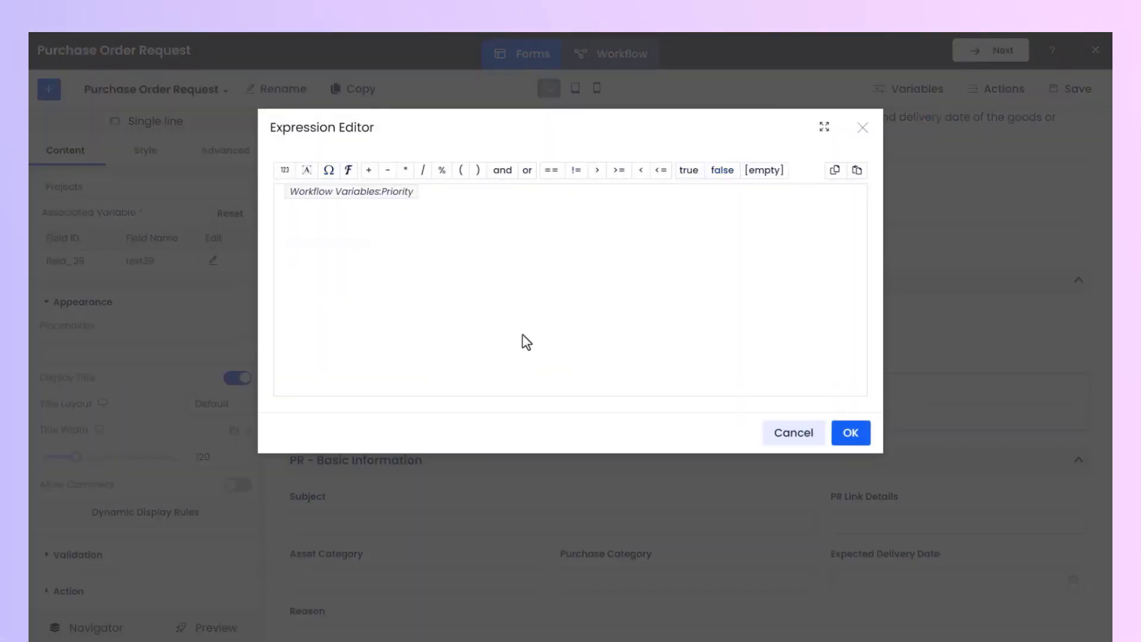
click(551, 170)
click(307, 170)
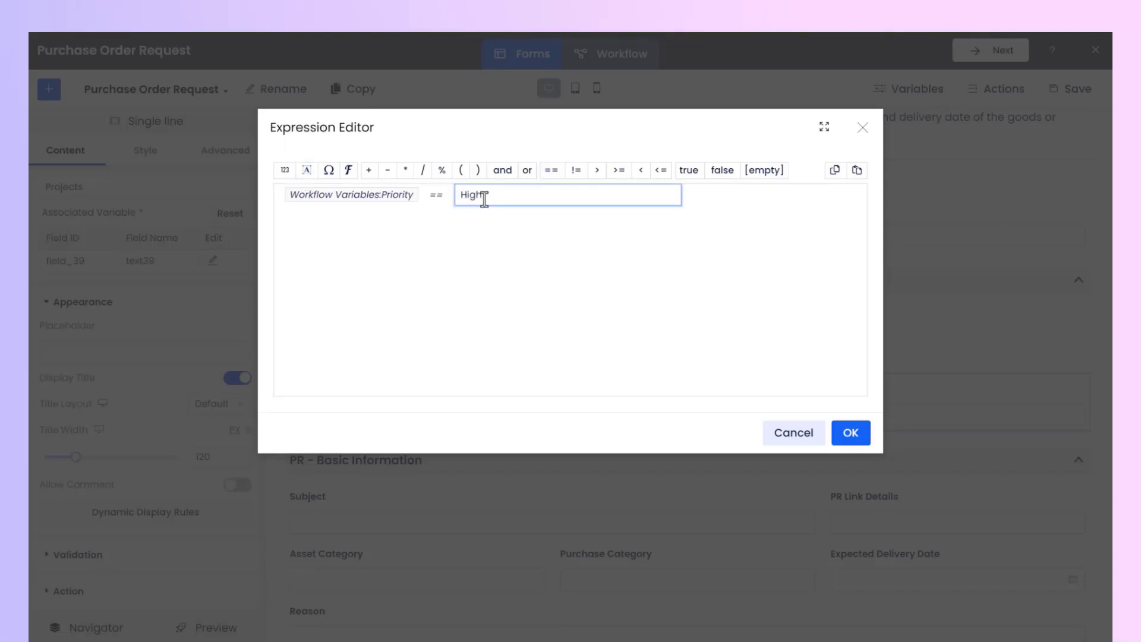
click(851, 433)
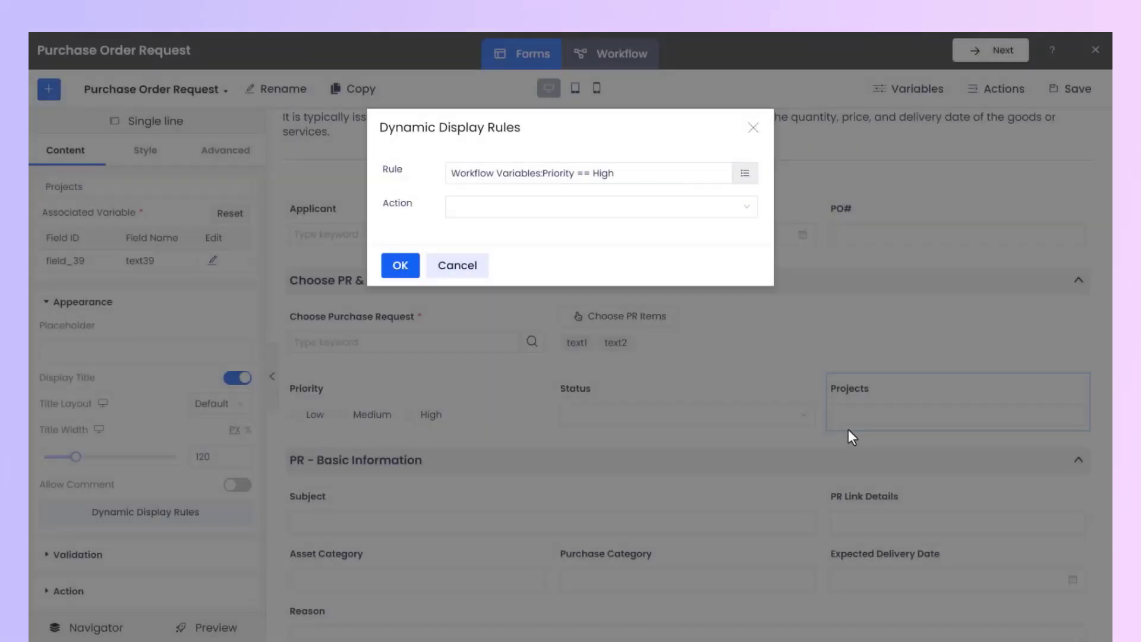
Set the action of the Projects field's rule to Set Background with the color Yellow and save the rule
click(596, 215)
click(576, 328)
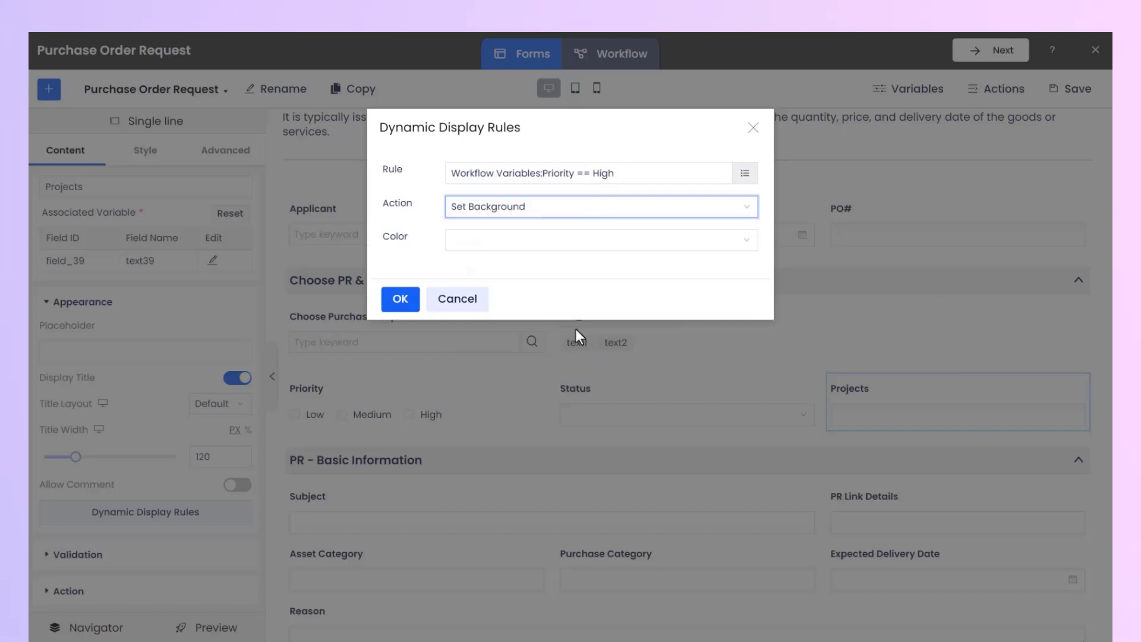
click(526, 241)
click(527, 290)
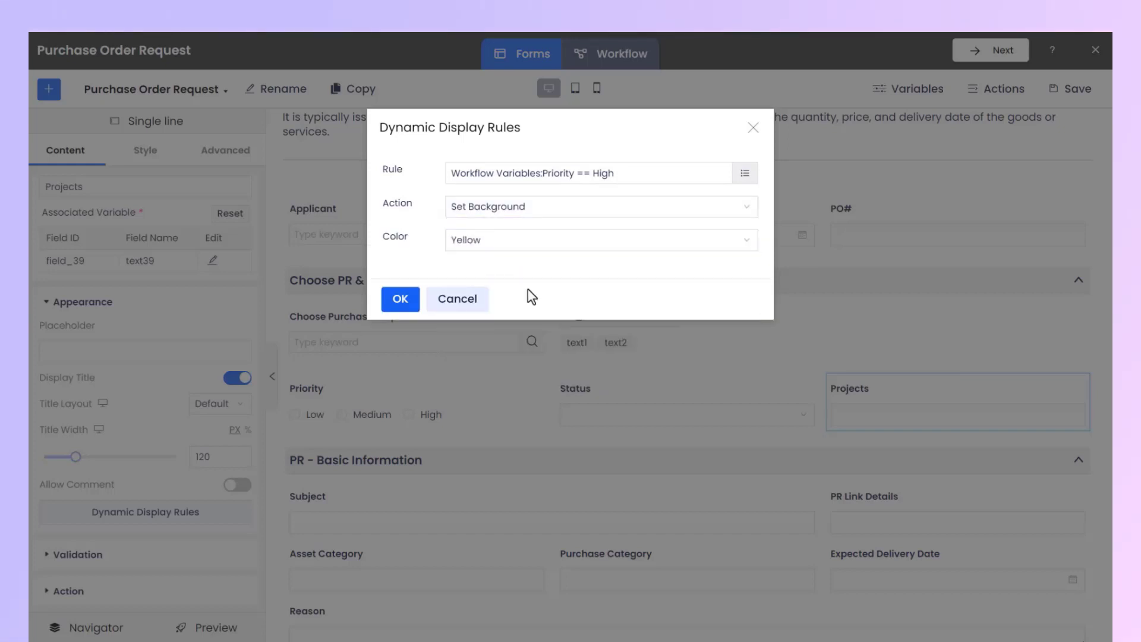
click(401, 303)
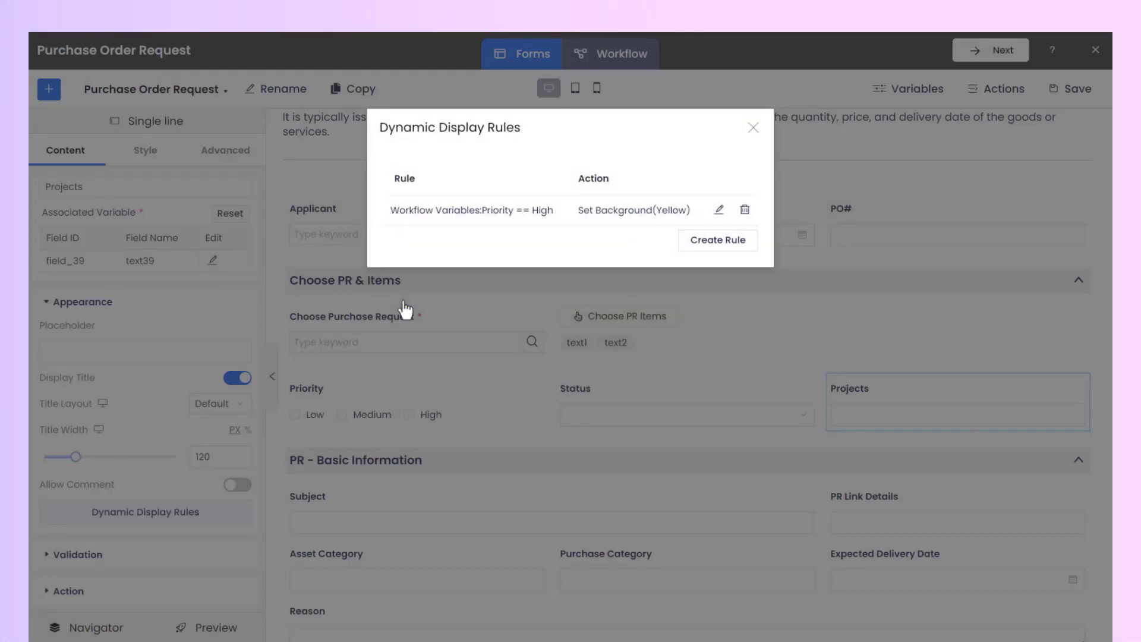
click(753, 127)
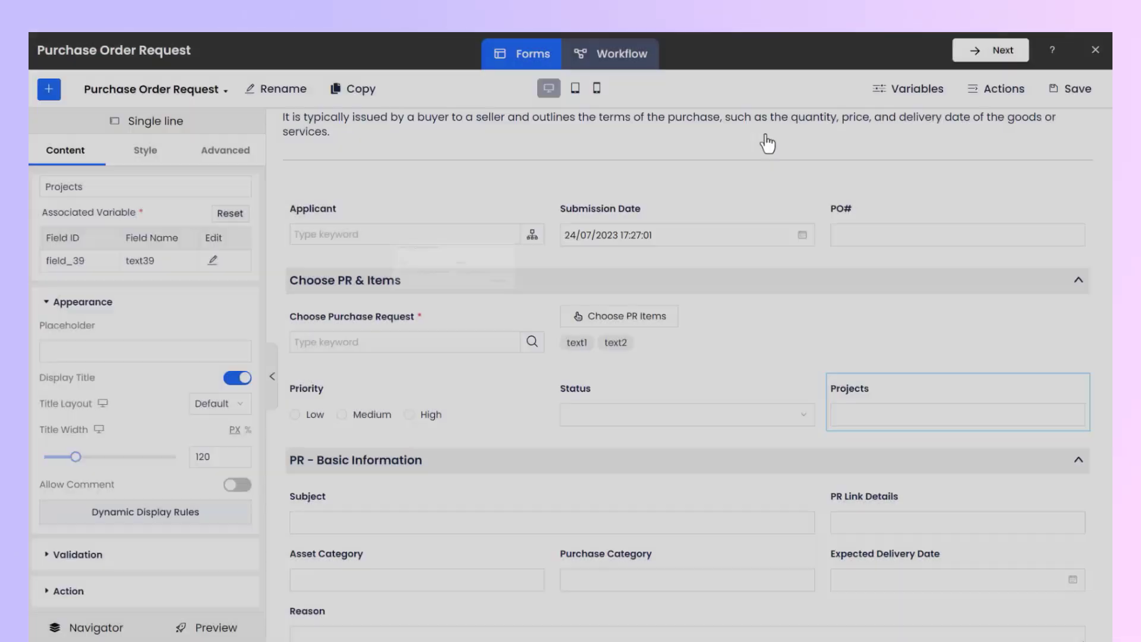
Preview the form and test the Projects field's background with Priority High and Medium
click(215, 627)
click(255, 381)
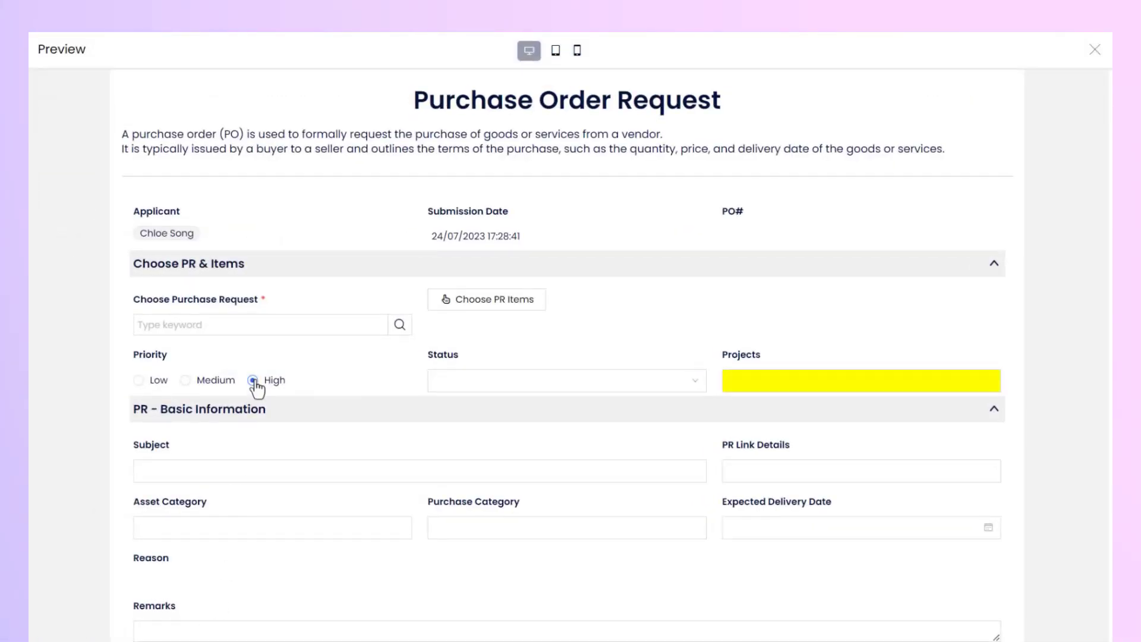
click(186, 381)
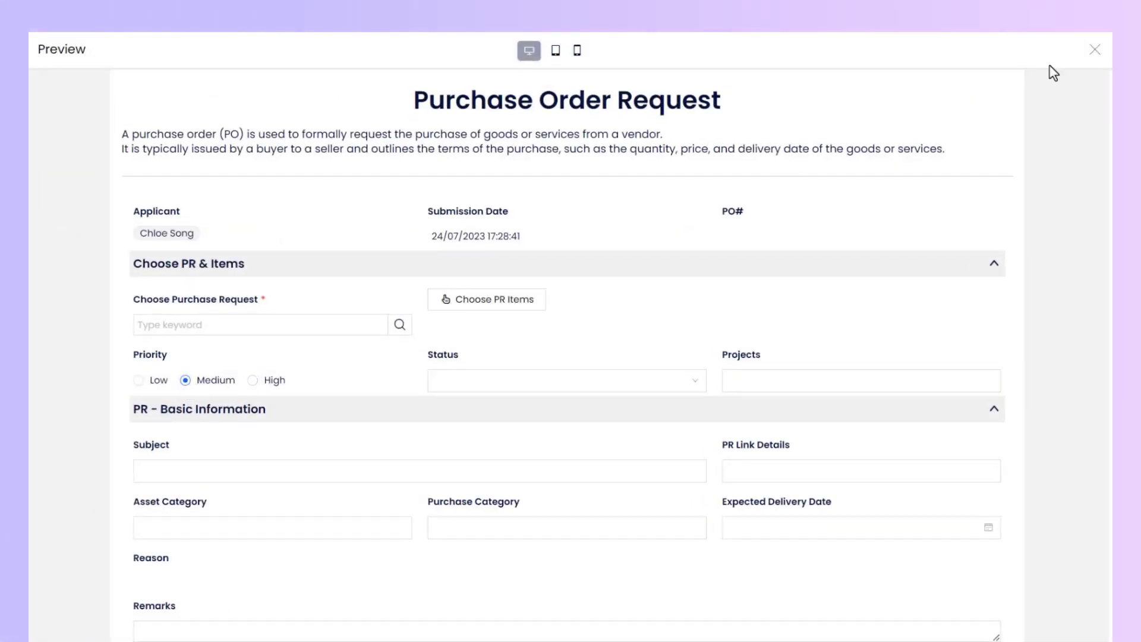
click(1095, 50)
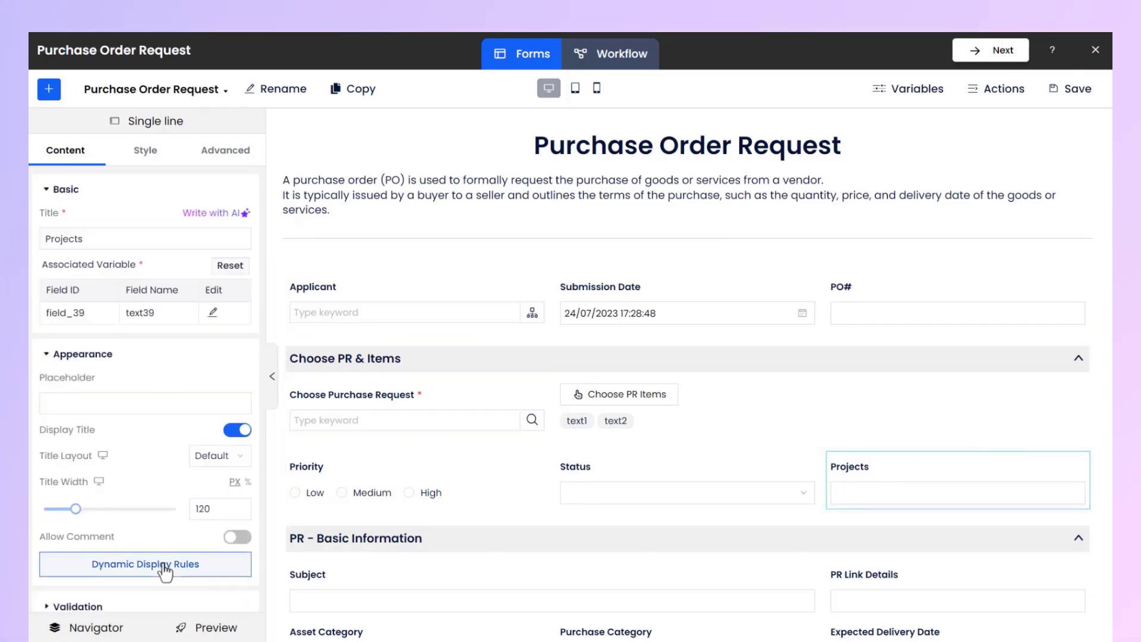
Add a second dynamic display rule to the Projects field with the condition Status == Not Started
click(164, 567)
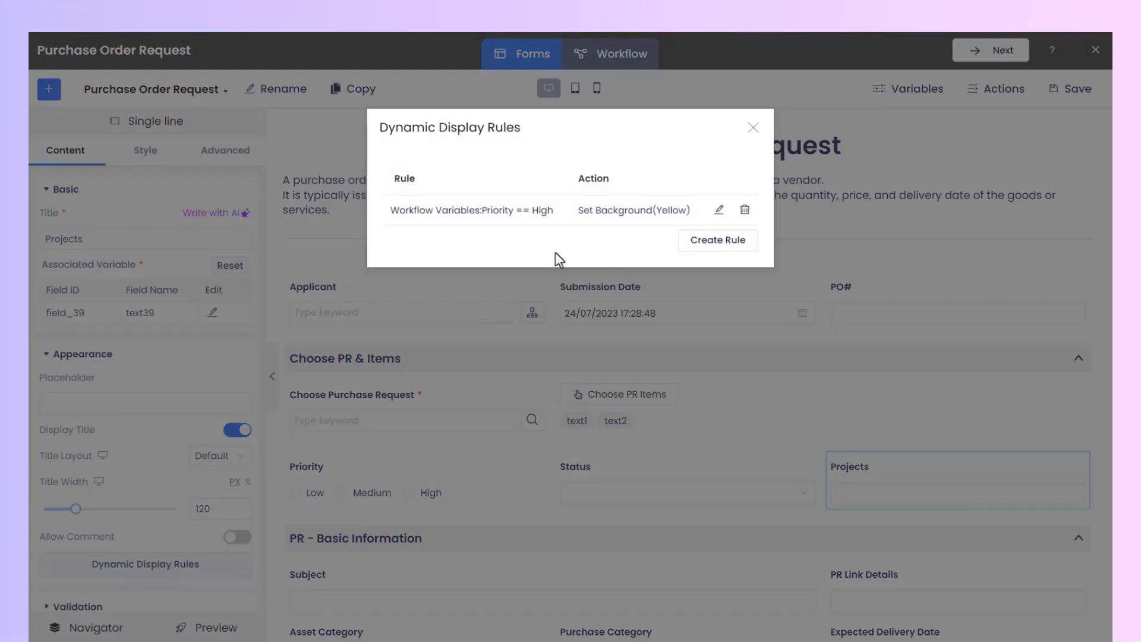
click(718, 240)
click(746, 178)
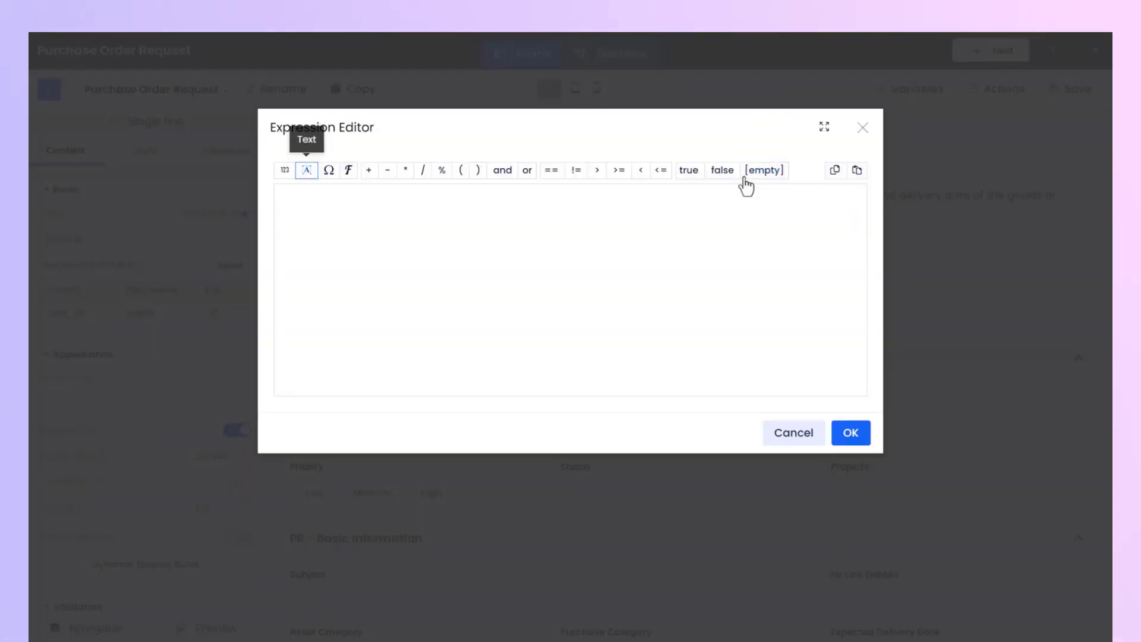
click(336, 211)
scroll(433, 245, down, 5)
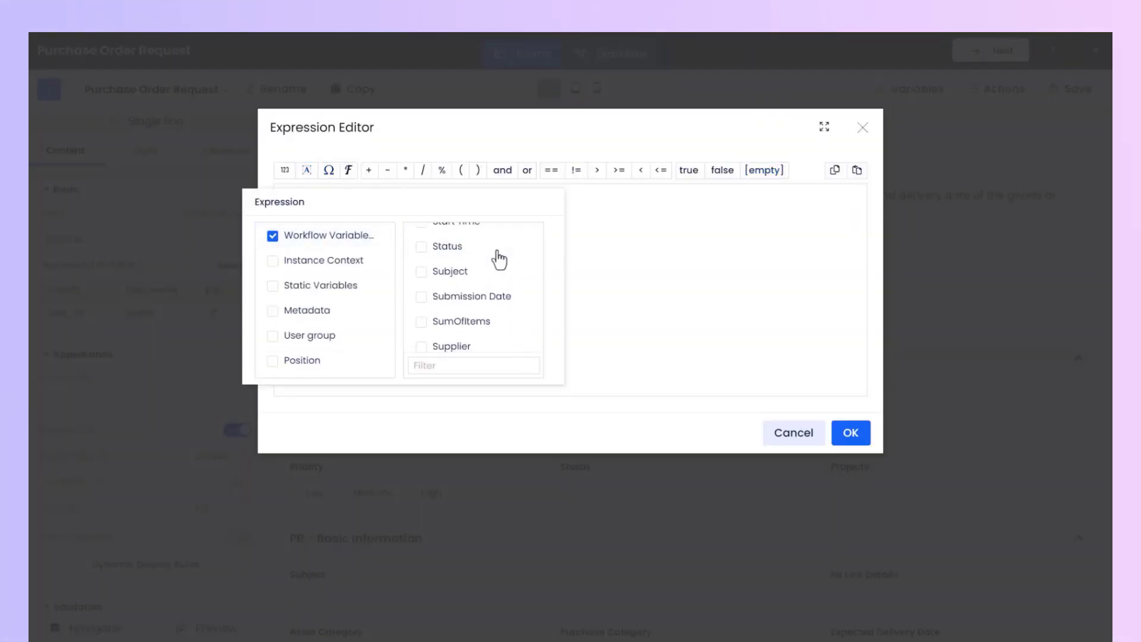
click(422, 248)
click(552, 170)
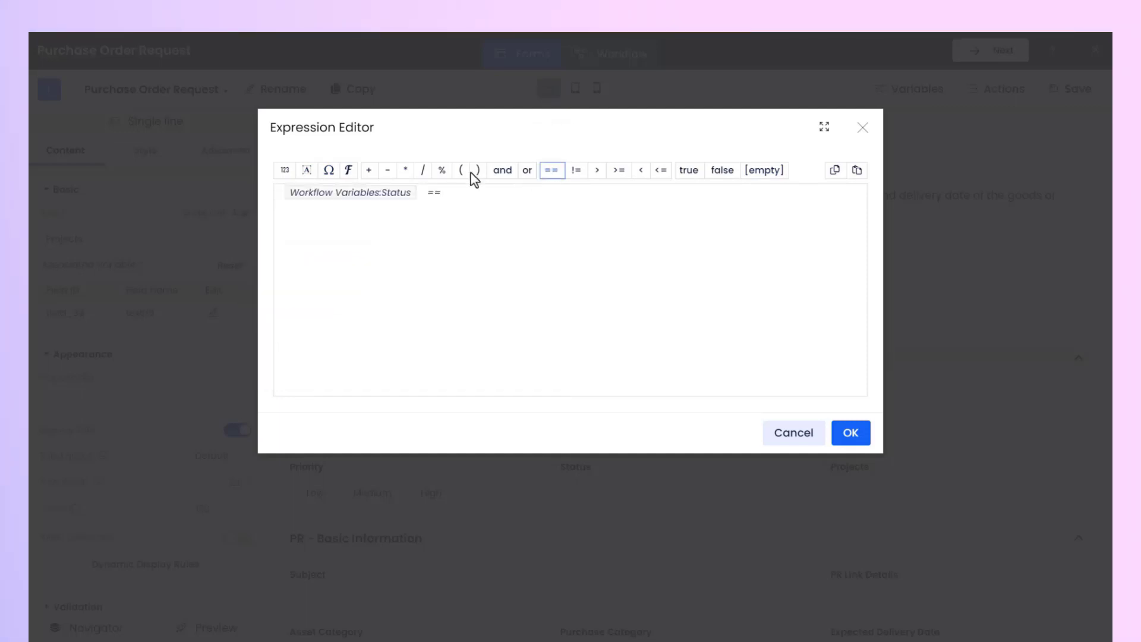
click(307, 170)
text(Not St)
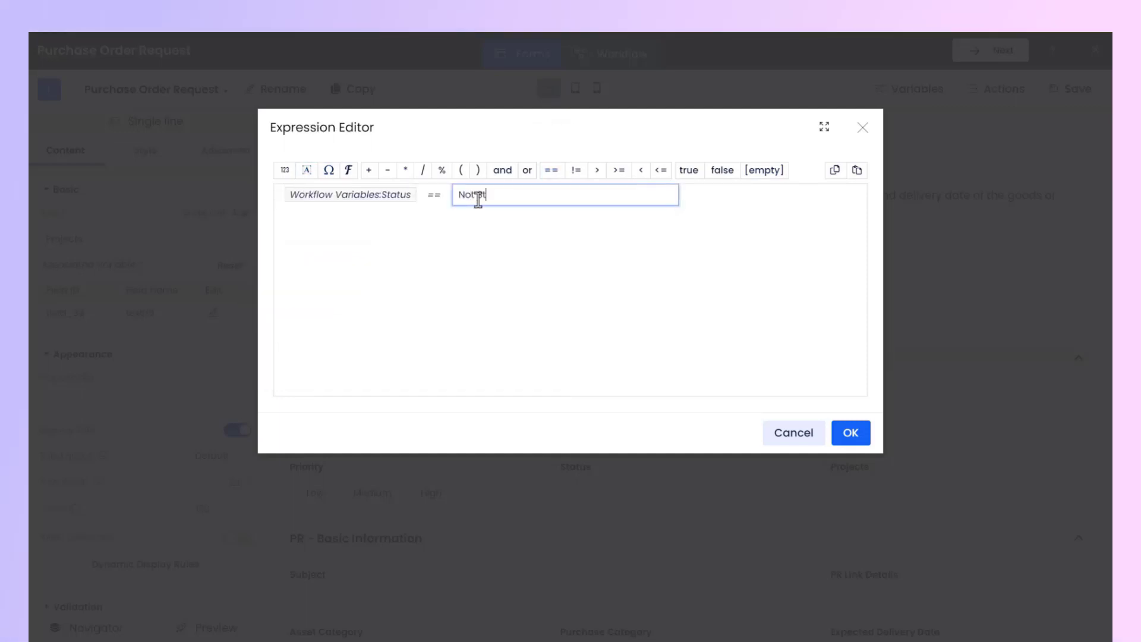
text(arted)
click(510, 222)
click(850, 432)
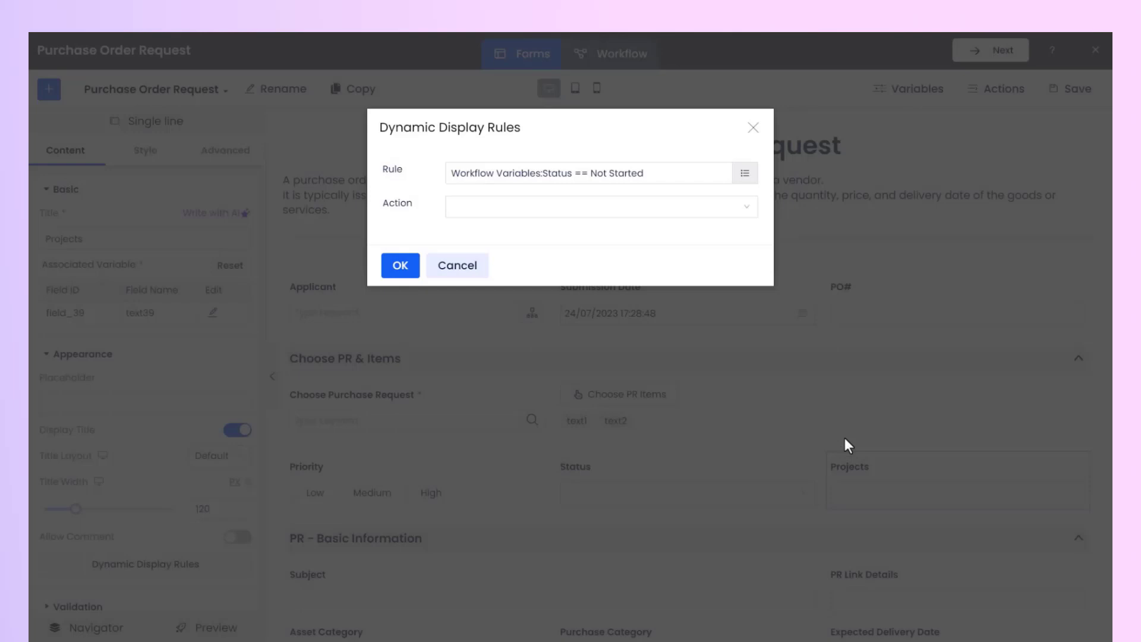
Set the second rule's action to Set Font Color with the color Red and save the rule
click(643, 217)
click(573, 374)
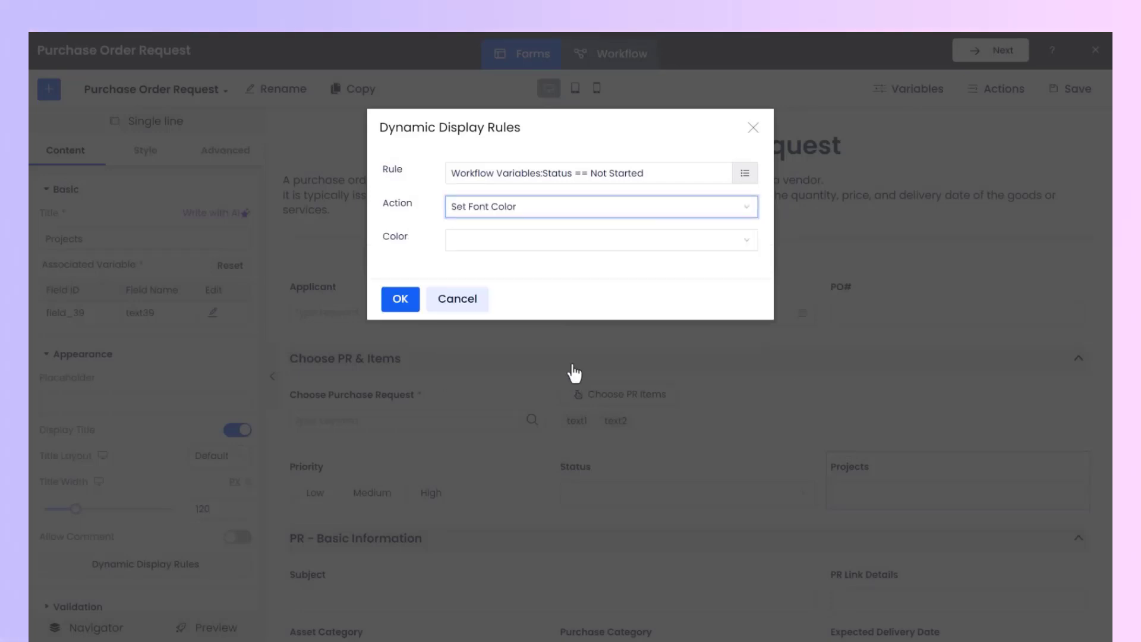
click(525, 248)
click(523, 265)
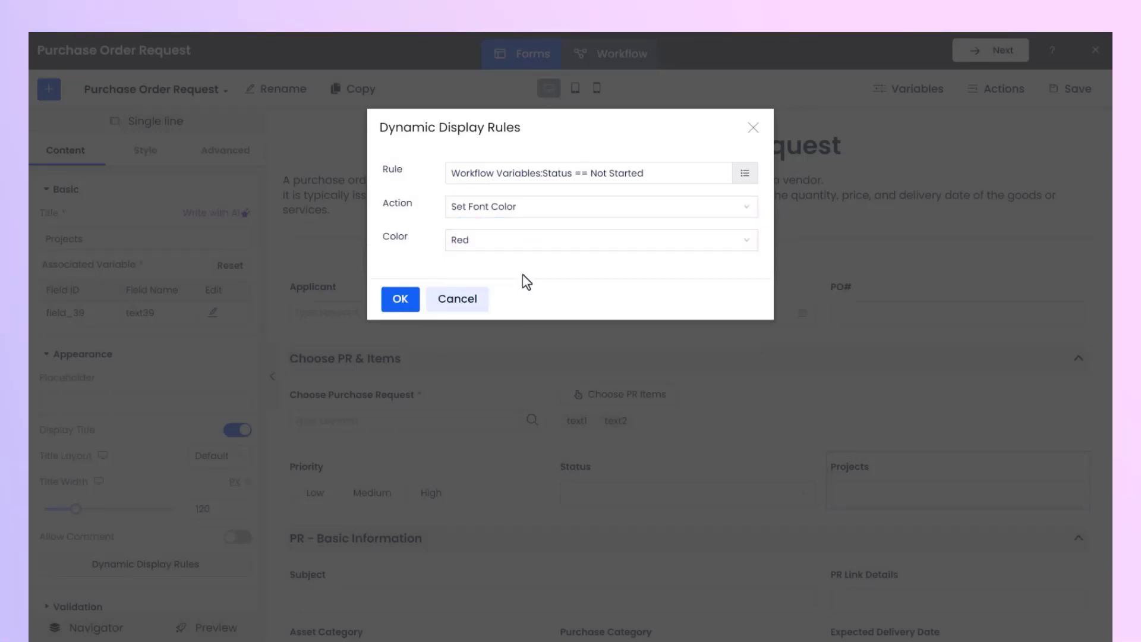
click(404, 301)
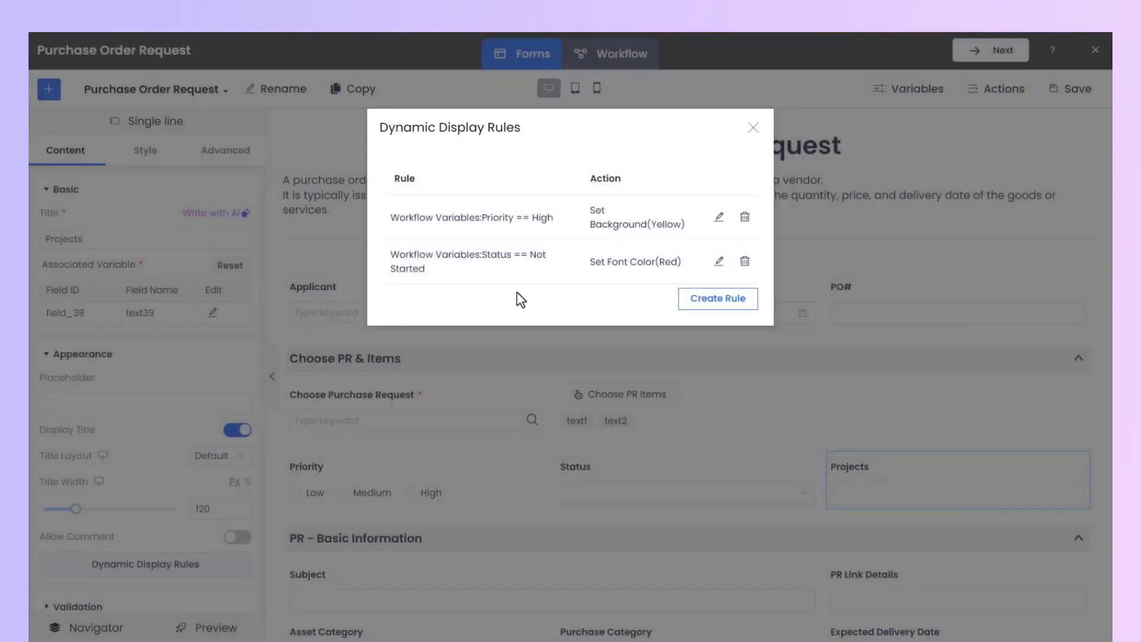
click(752, 128)
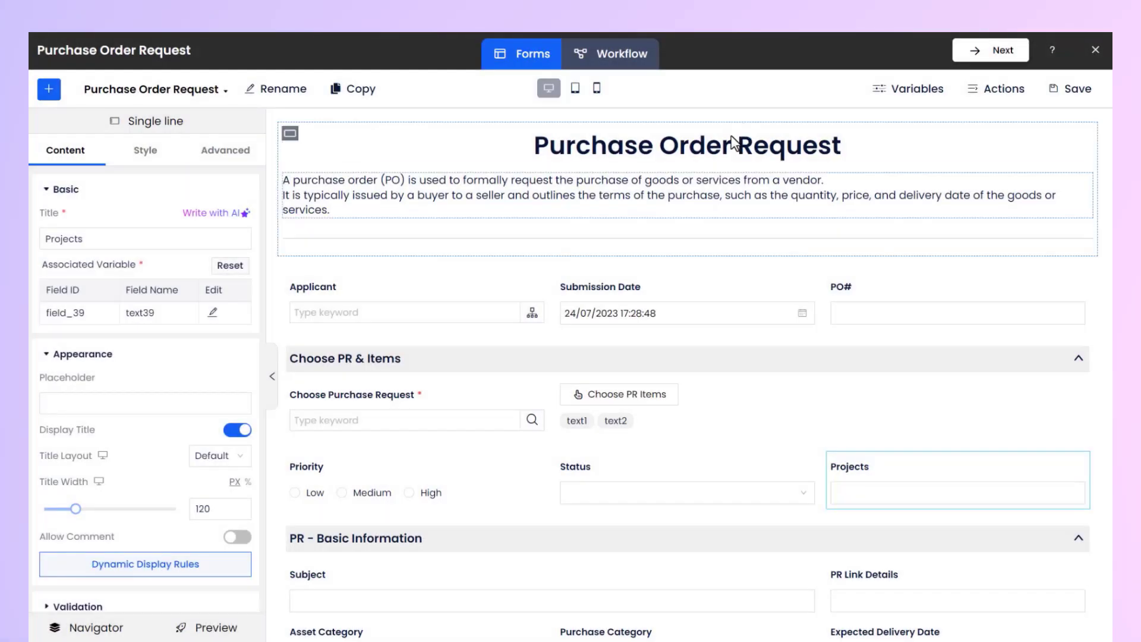
Preview the form and test the Projects field's font color with Status Not Started and the entry "Brand"
click(236, 631)
click(497, 380)
click(502, 406)
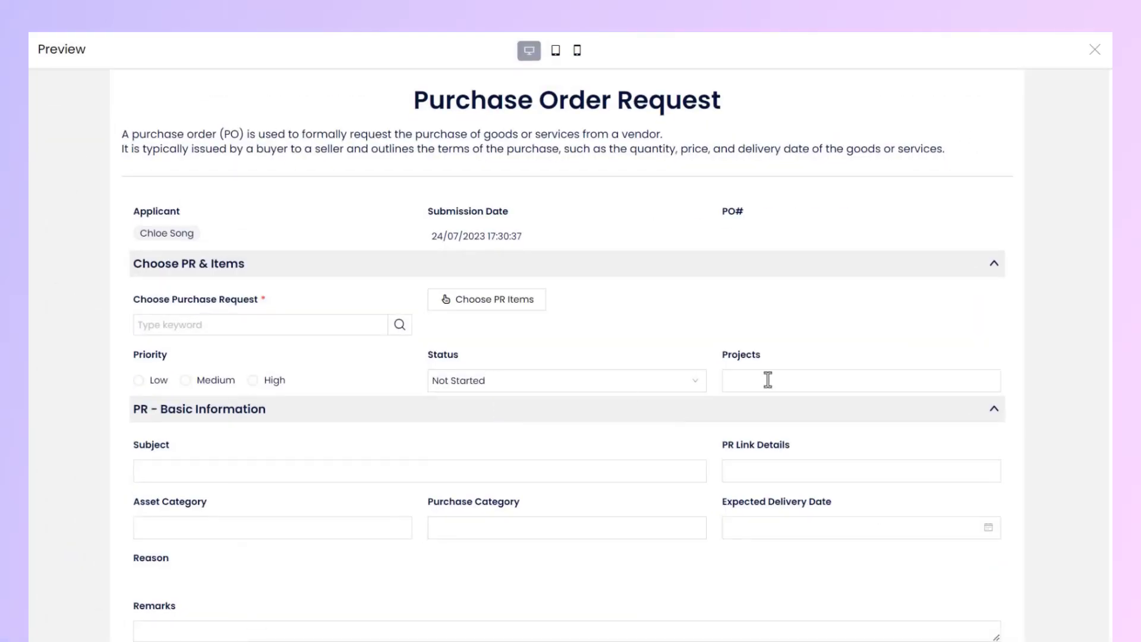
click(768, 380)
text(Brand)
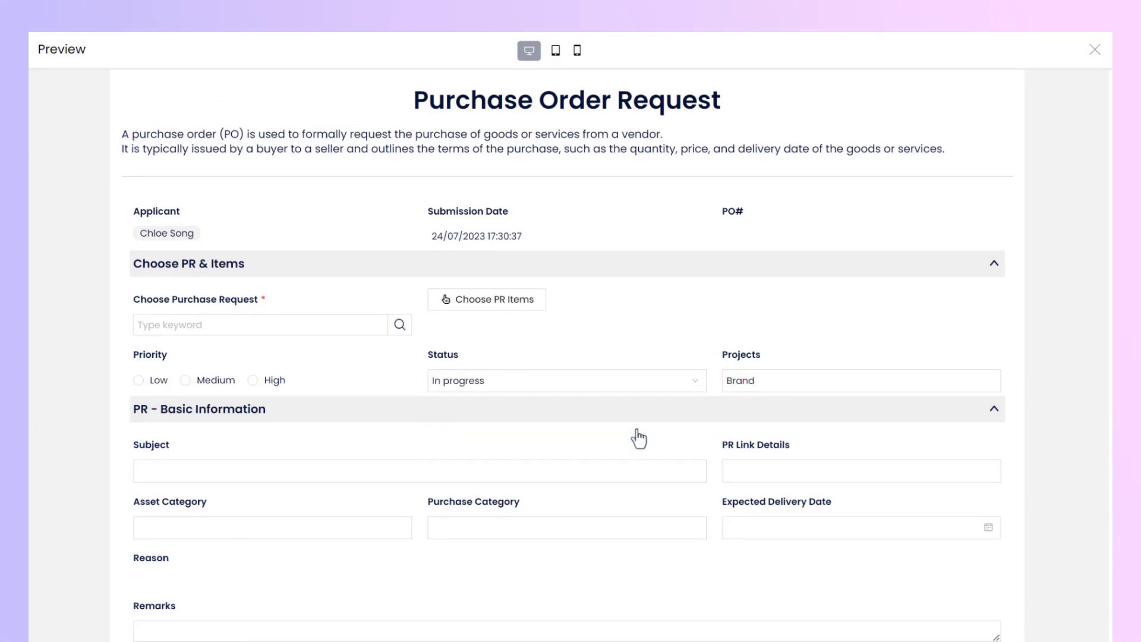
Test both Projects rules in the preview by switching Priority between High and Medium, ending with Priority High and Status Not Started
click(253, 380)
click(186, 380)
click(253, 380)
click(542, 385)
click(459, 431)
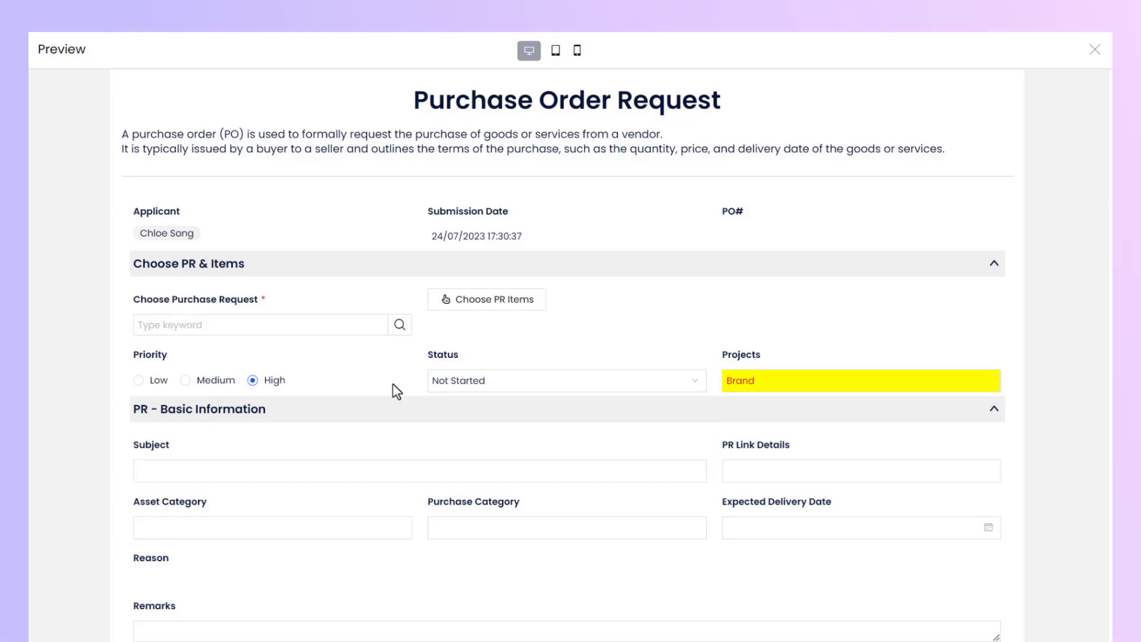
Close the preview and save the Purchase Order Request form
click(1095, 50)
click(1082, 95)
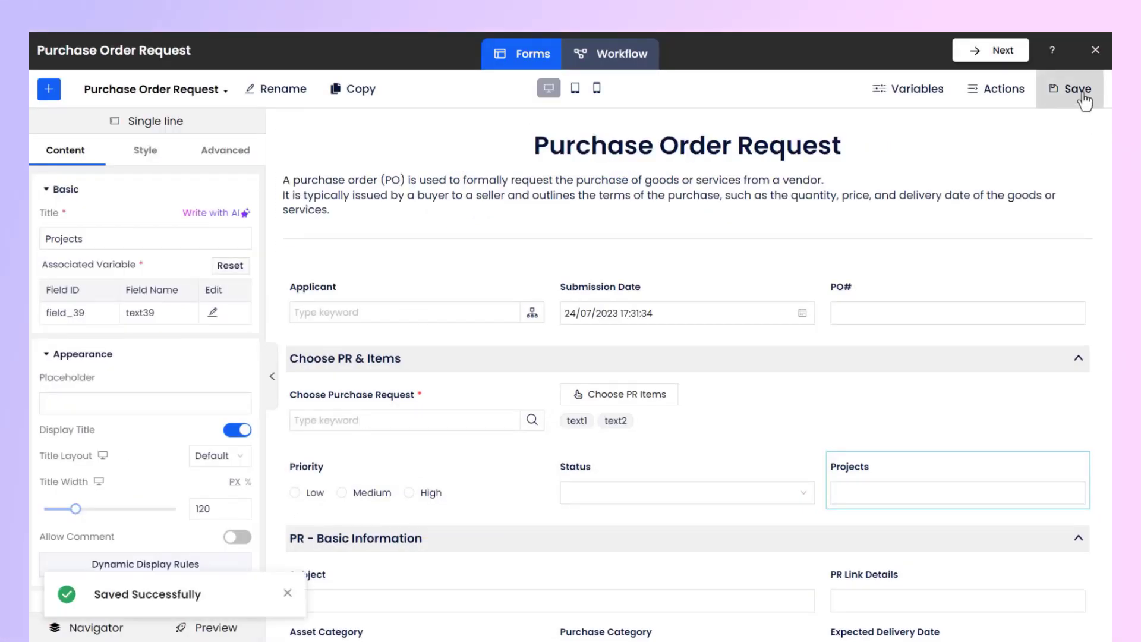